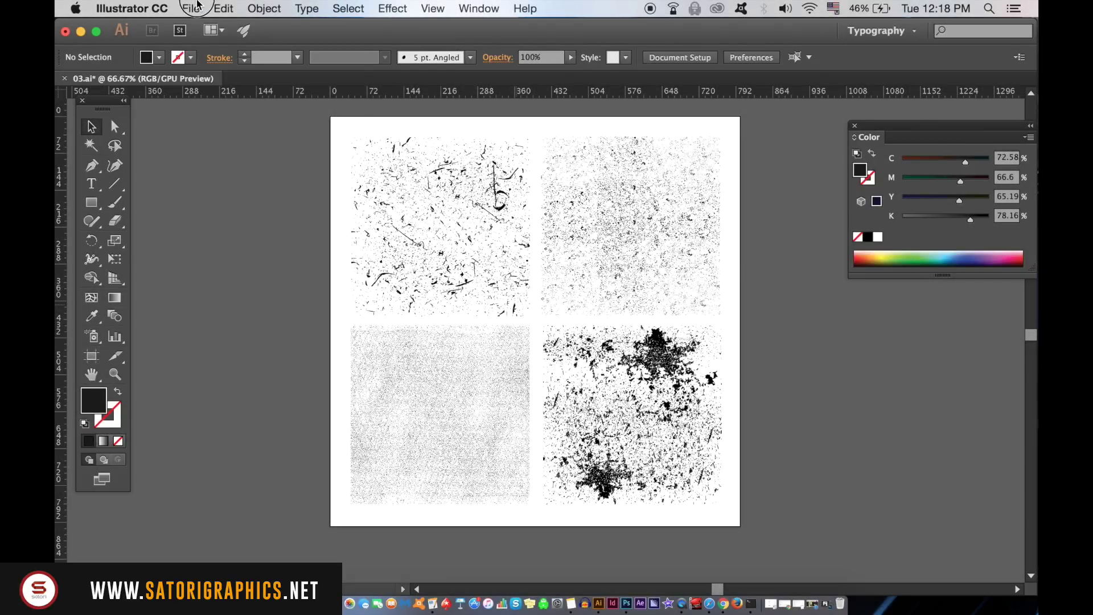
Open the File menu over the 03.ai grunge texture document
click(196, 7)
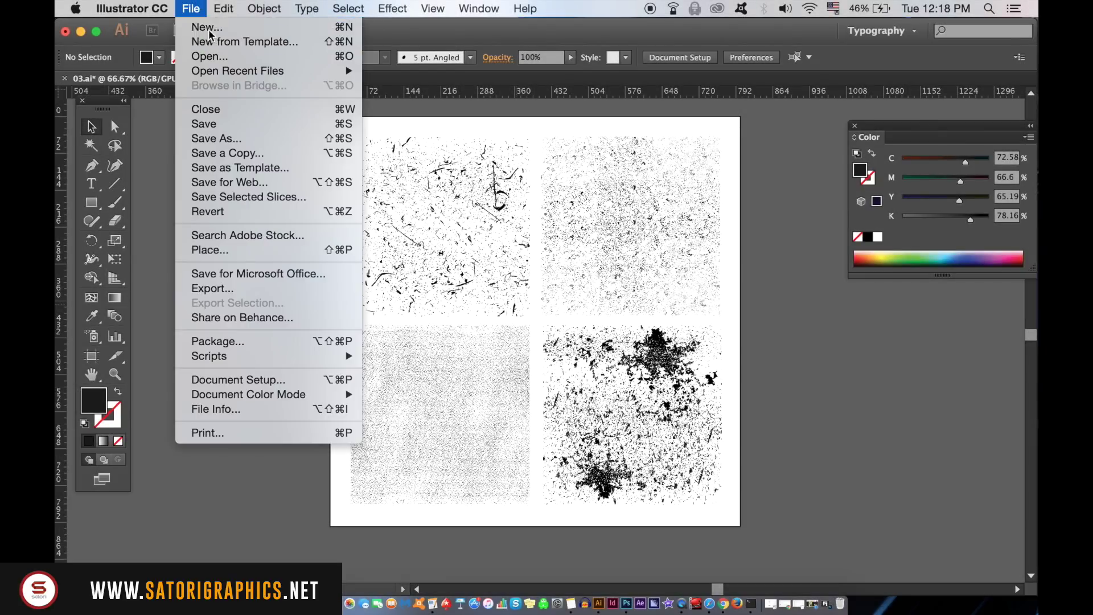
Create Untitled-3 as a new A3 CMYK document, 297 × 420 mm
click(214, 25)
click(637, 258)
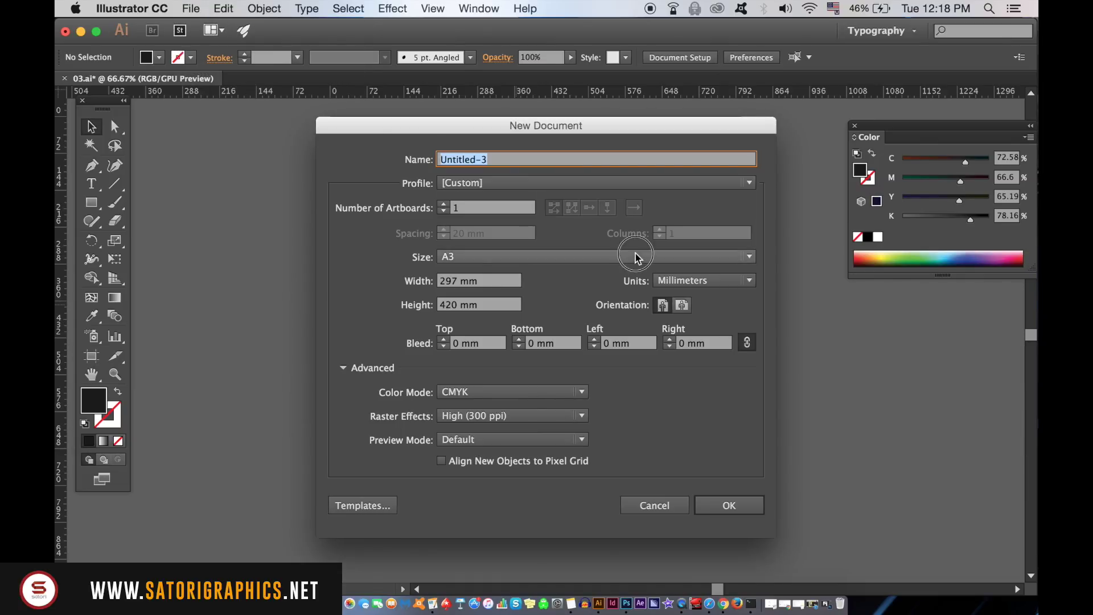
click(577, 360)
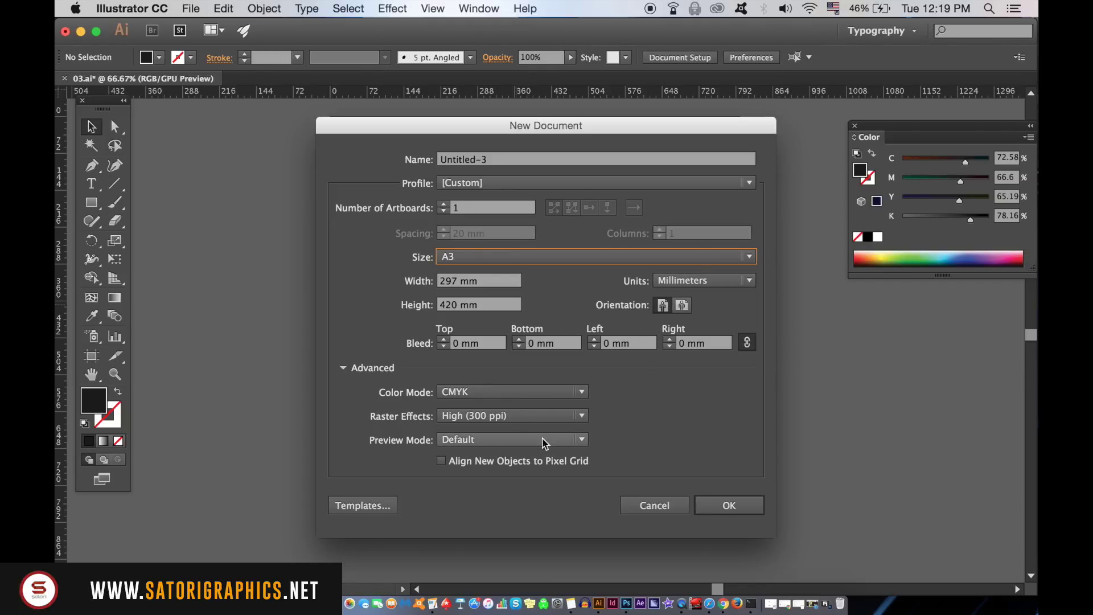
click(729, 508)
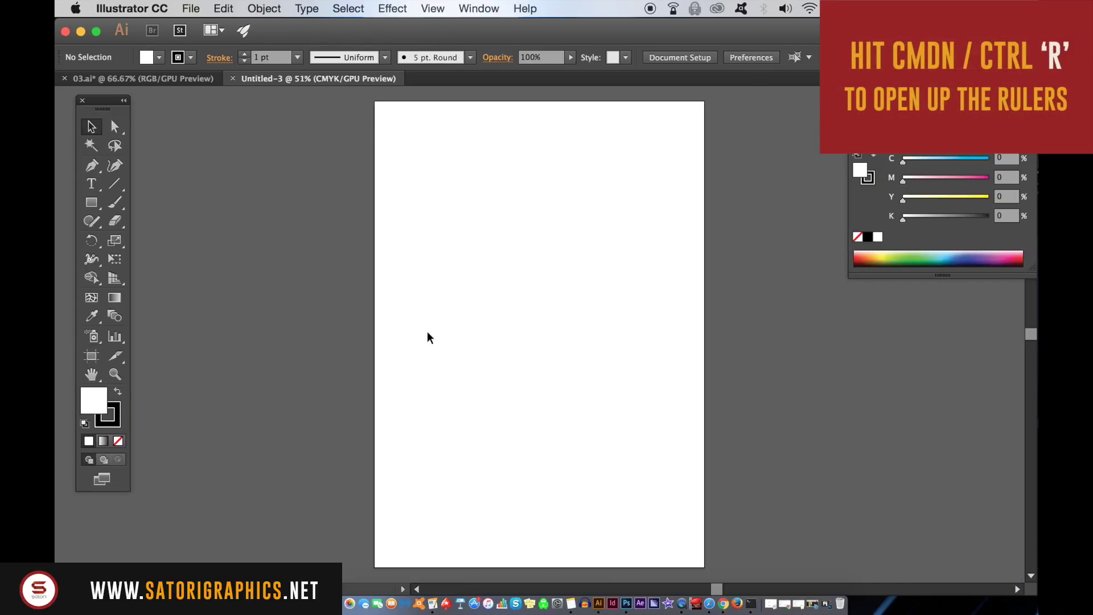
Show rulers in millimetres and zoom in on the page's top-left corner
key(ctrl+r)
key(ctrl+equal)
key(ctrl+equal)
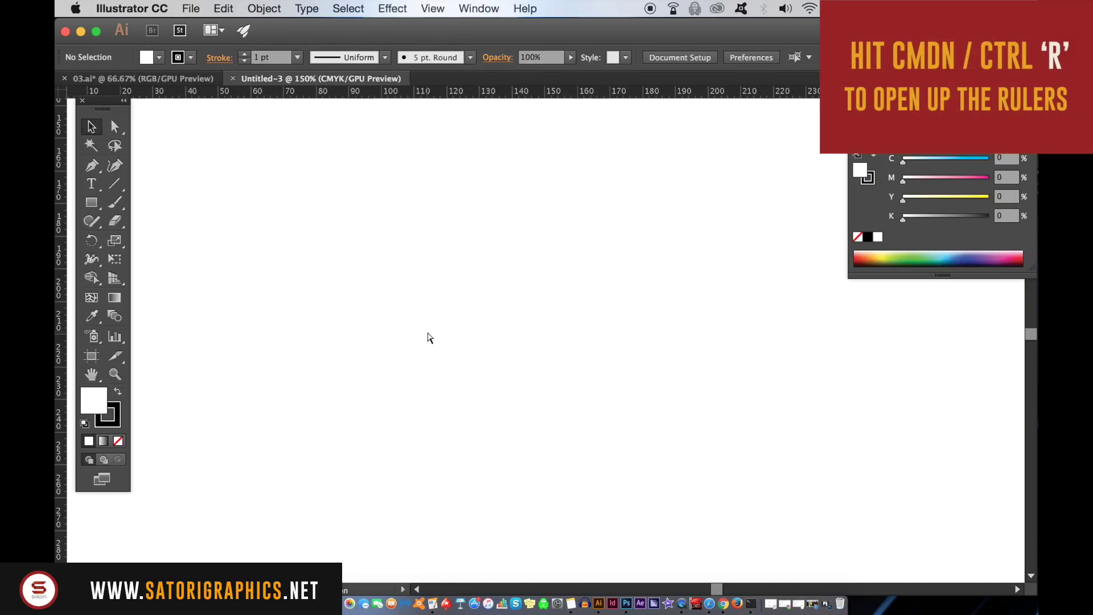
key(ctrl+equal)
drag(316, 262, 561, 463)
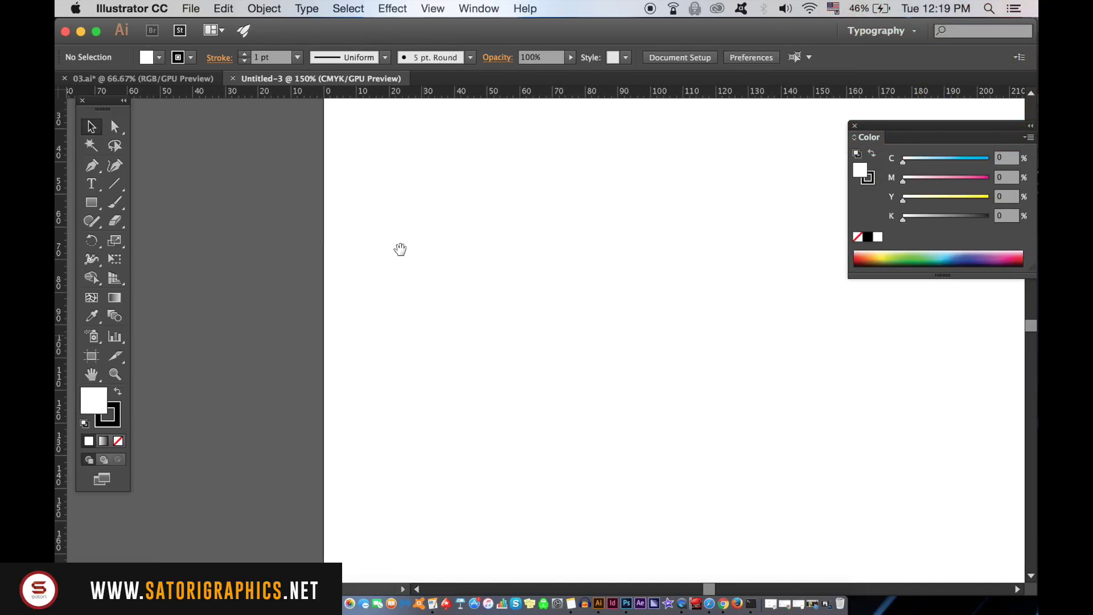
drag(400, 249, 372, 341)
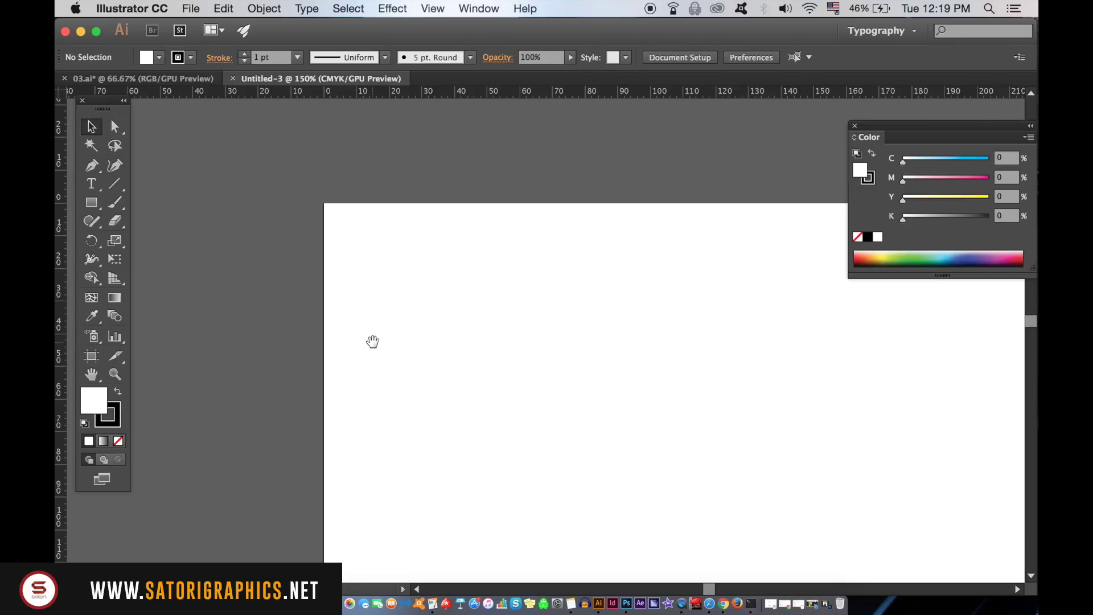
right_click(383, 95)
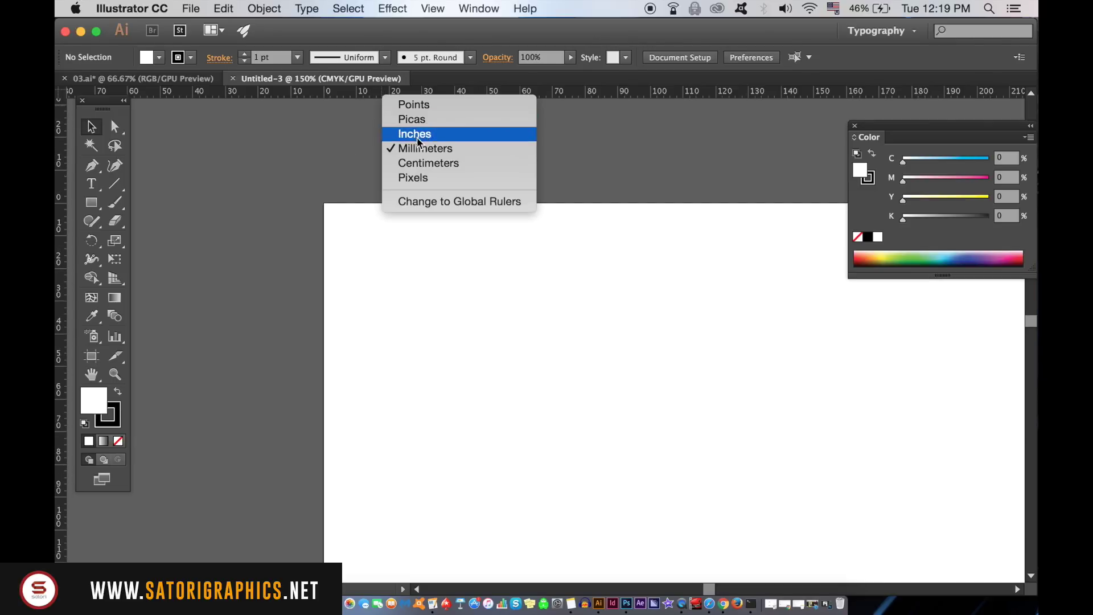
click(313, 145)
Place guides just inside the page's left and top edges
drag(57, 211, 358, 249)
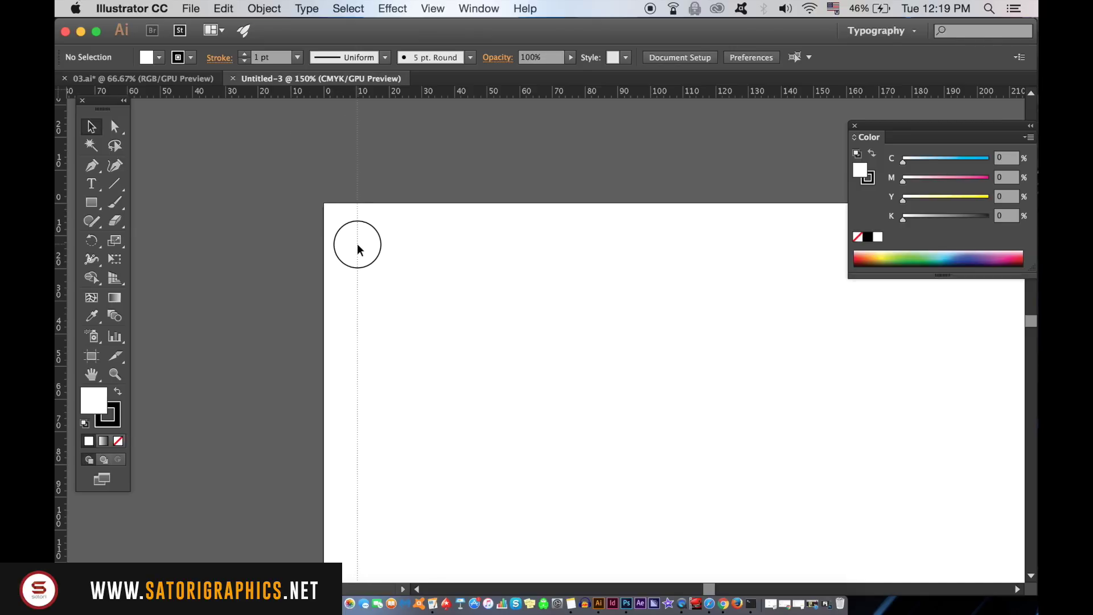
drag(359, 249, 357, 244)
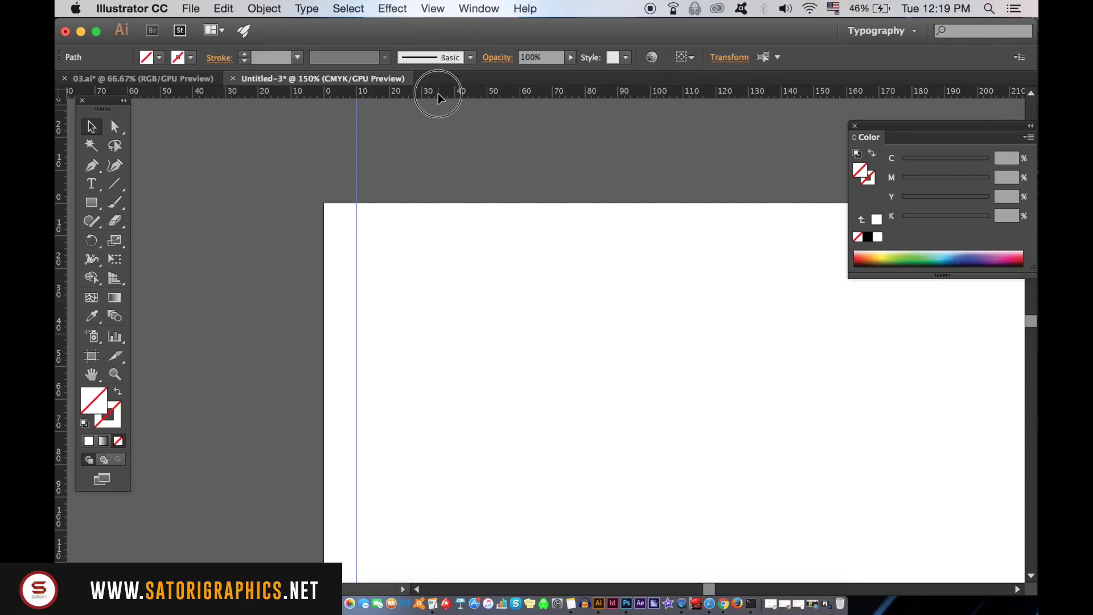
drag(439, 98, 437, 241)
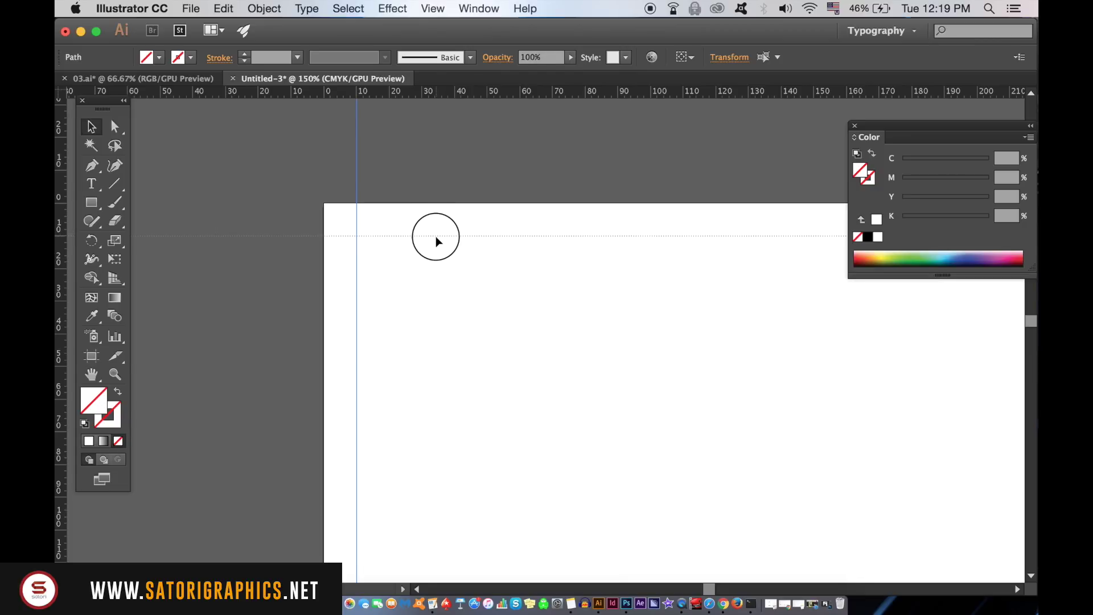
drag(437, 242, 435, 238)
Add guides near the right and bottom edges, then zoom out to the whole page
scroll(554, 249, right, 10)
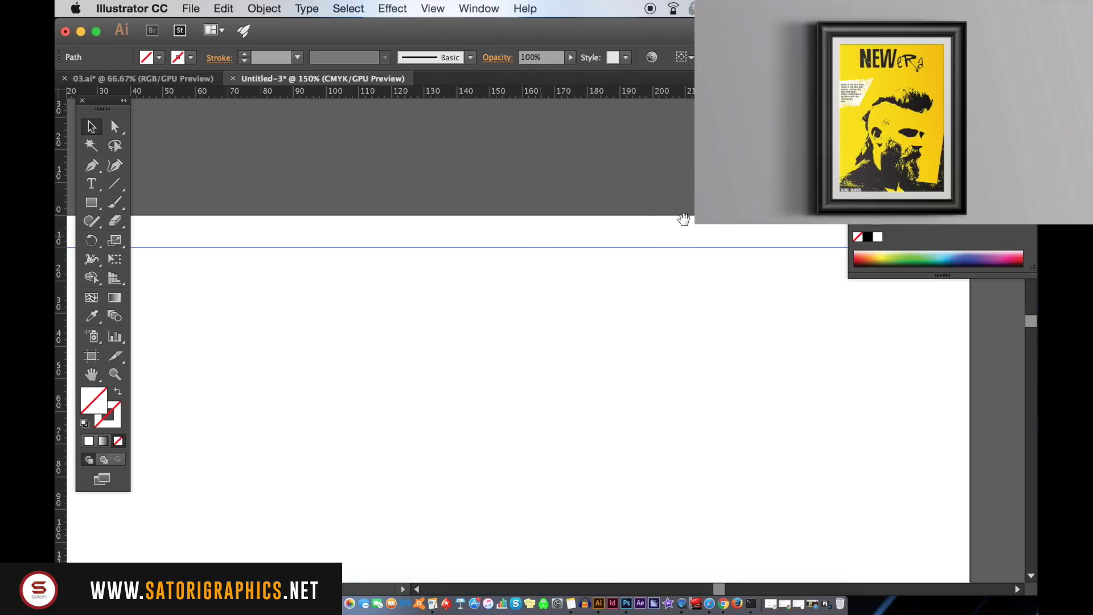
drag(683, 219, 416, 219)
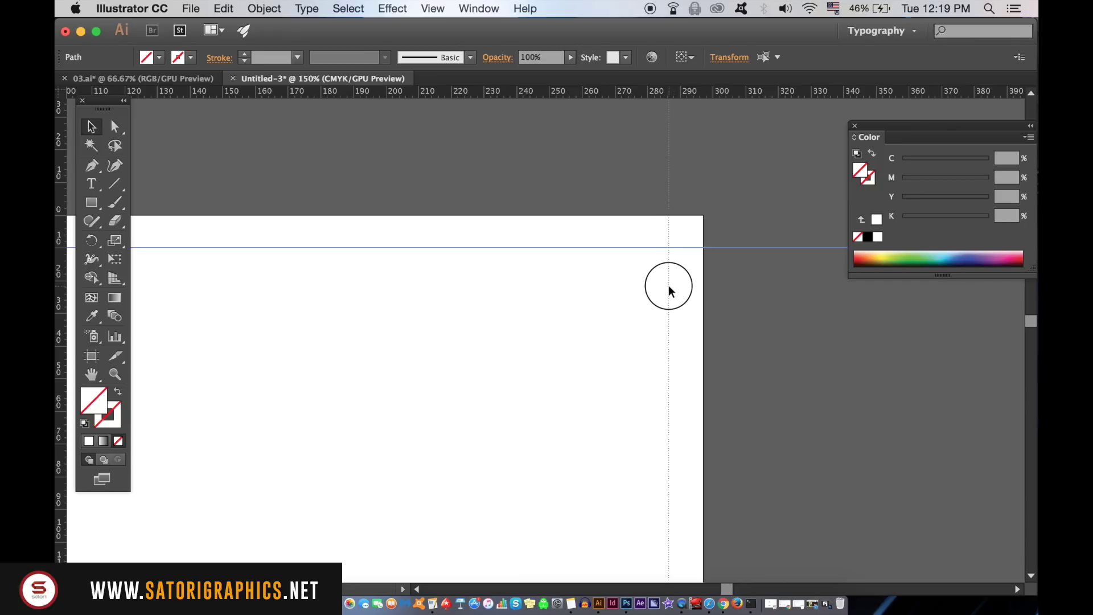
drag(704, 287, 669, 288)
scroll(653, 389, down, 3)
scroll(653, 389, down, 10)
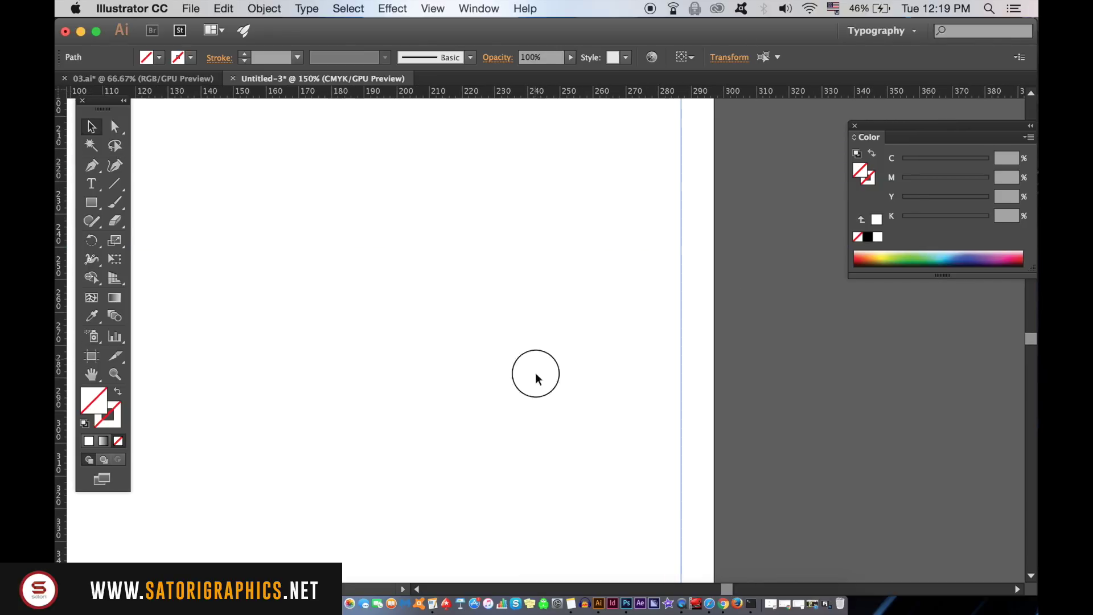
scroll(537, 374, down, 10)
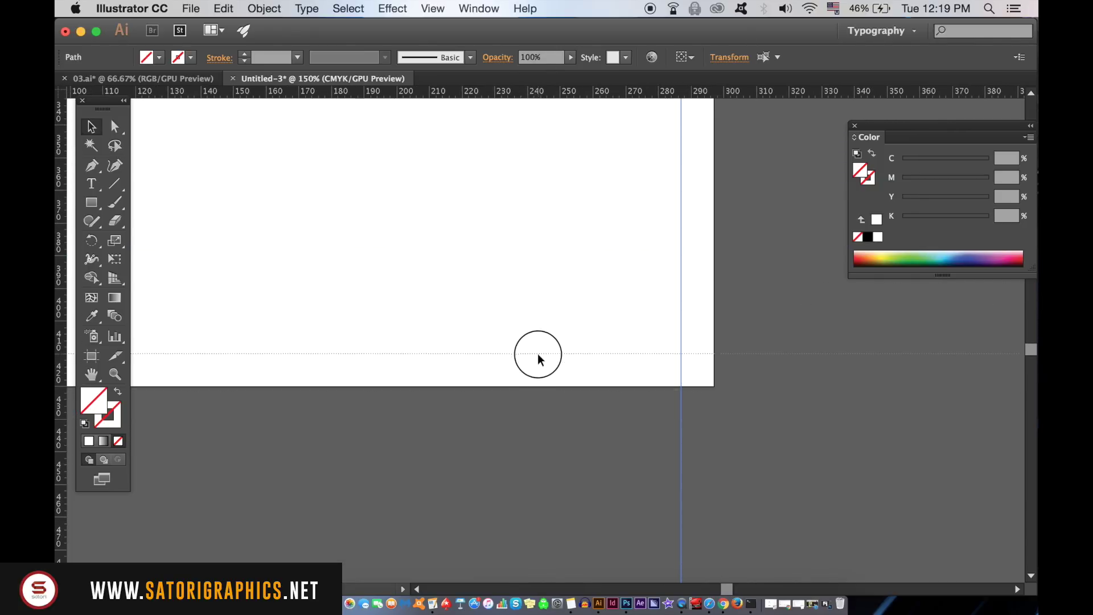
drag(538, 94, 537, 358)
key(ctrl+minus)
key(ctrl+minus)
key(ctrl+minus)
drag(529, 474, 528, 578)
Set the fill colour to bright full yellow
drag(464, 407, 461, 515)
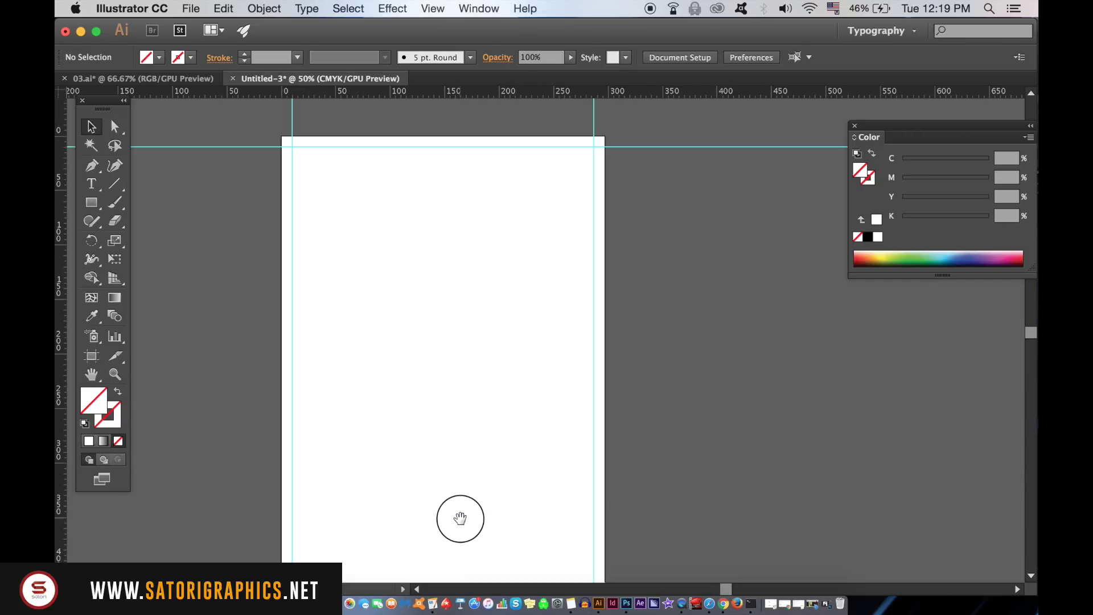
drag(452, 425, 480, 396)
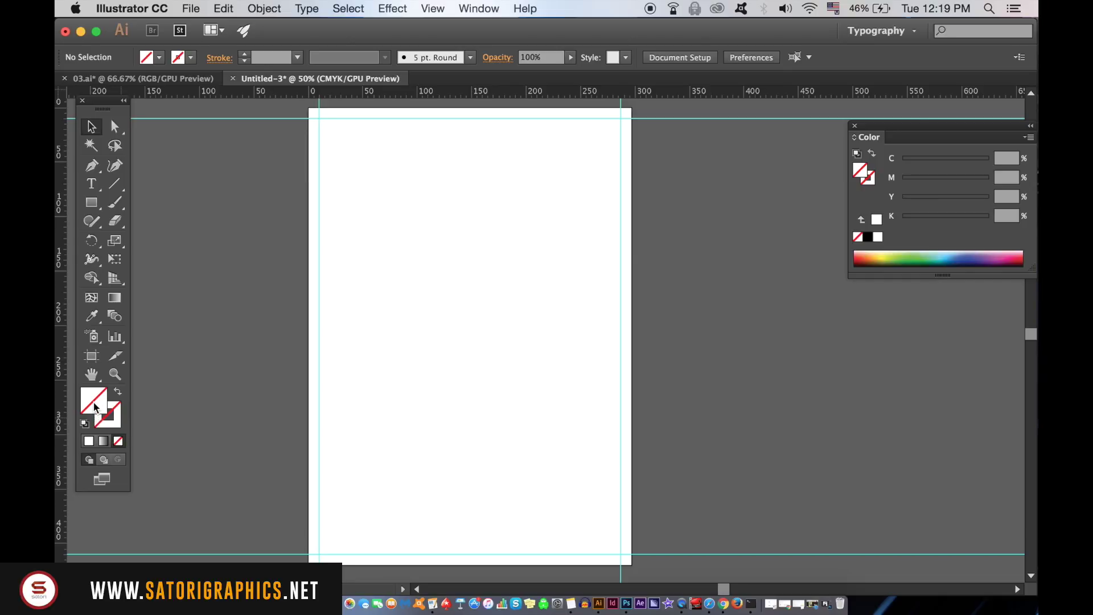
double_click(95, 411)
click(717, 367)
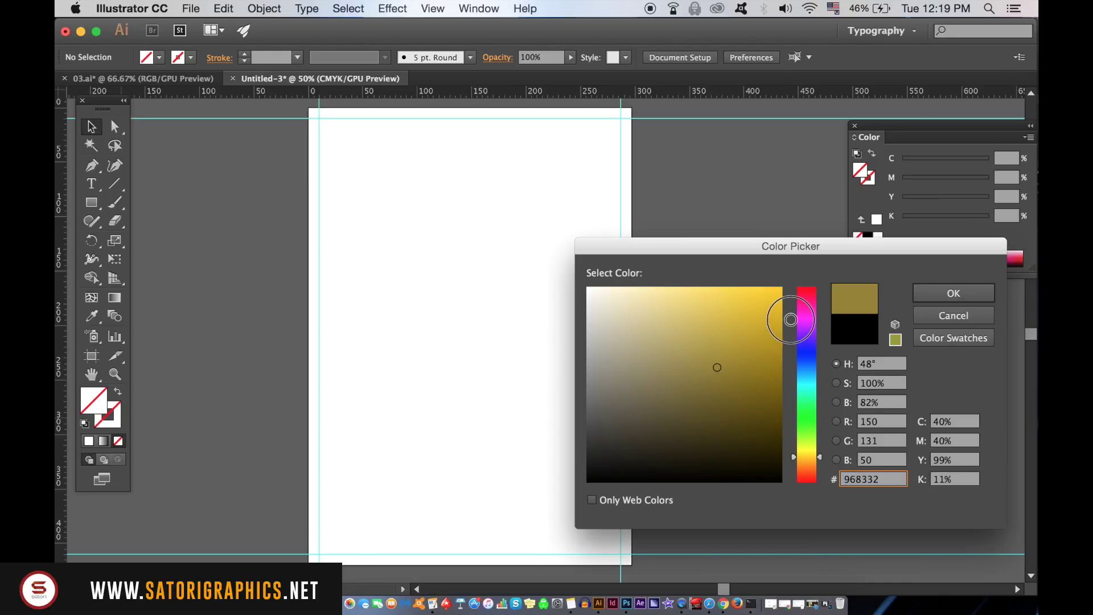
drag(790, 319, 792, 279)
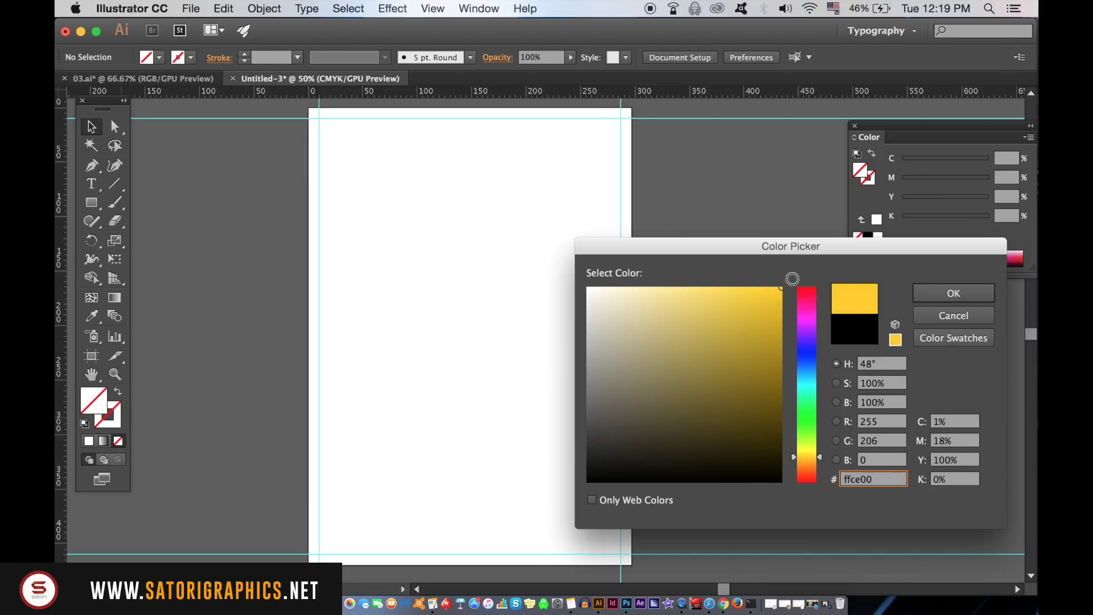
click(953, 293)
Draw a yellow rectangle from the top-left guide corner across the page
click(91, 202)
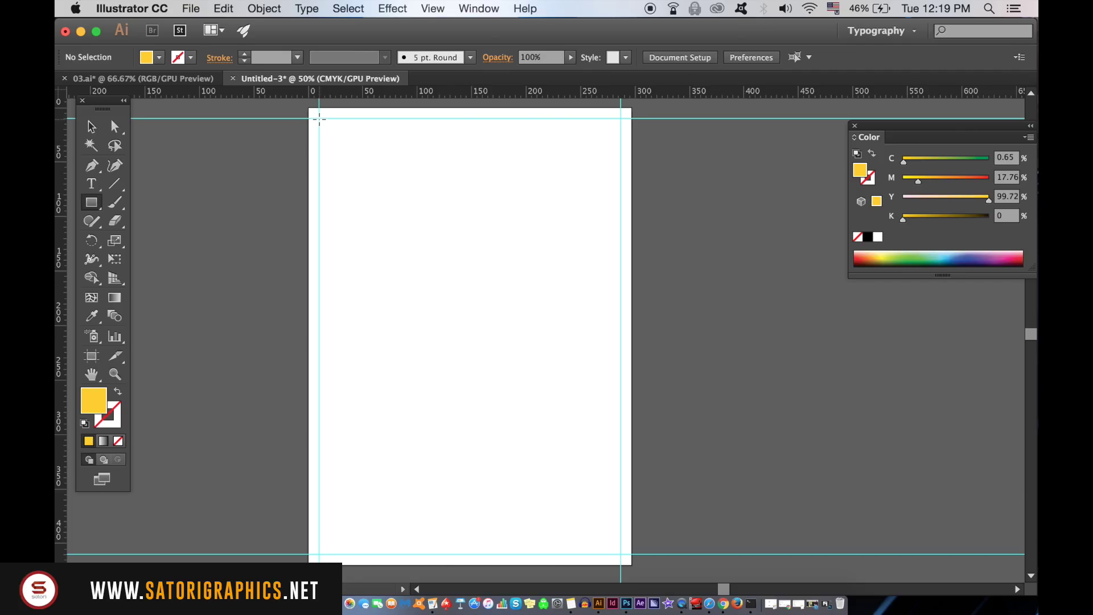
drag(319, 117, 621, 554)
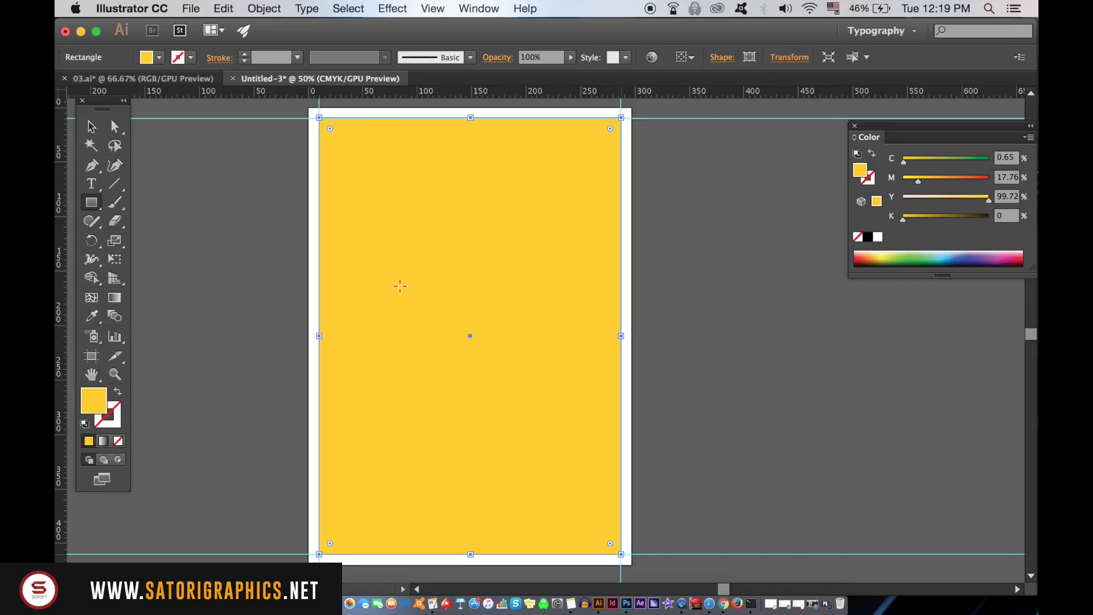
click(91, 128)
click(287, 200)
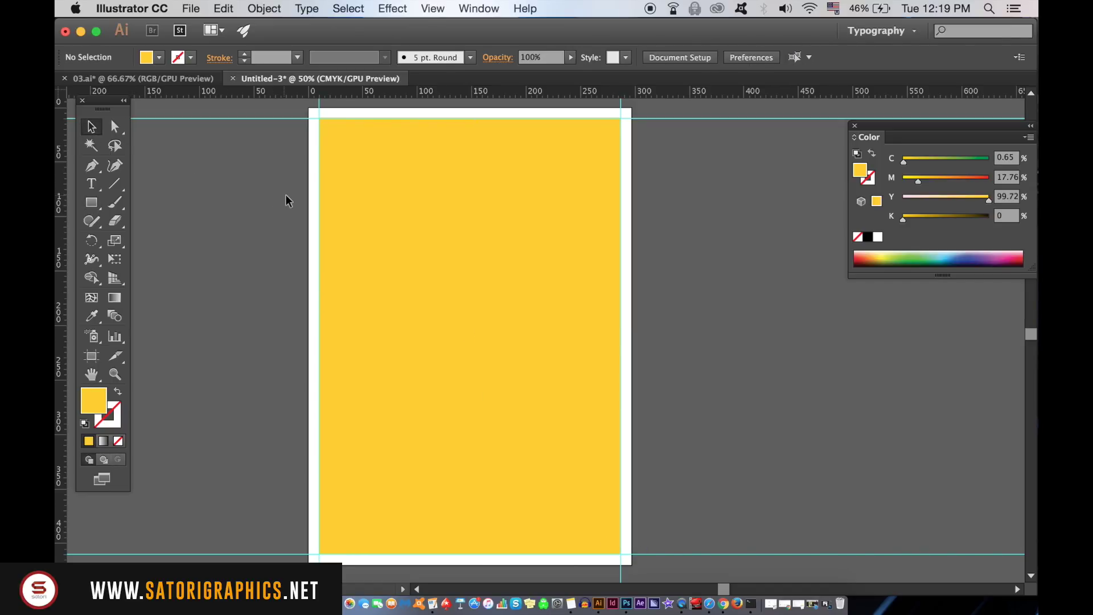
Align the yellow rectangle's top edge with the top guide
key(ctrl+1)
drag(287, 200, 455, 376)
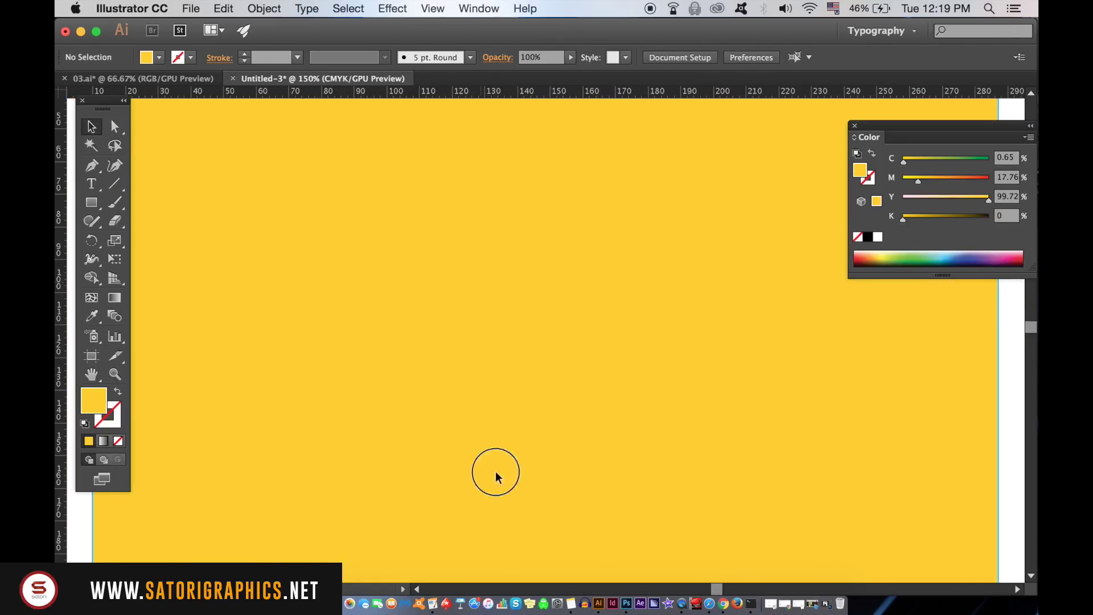
click(427, 320)
drag(427, 320, 569, 316)
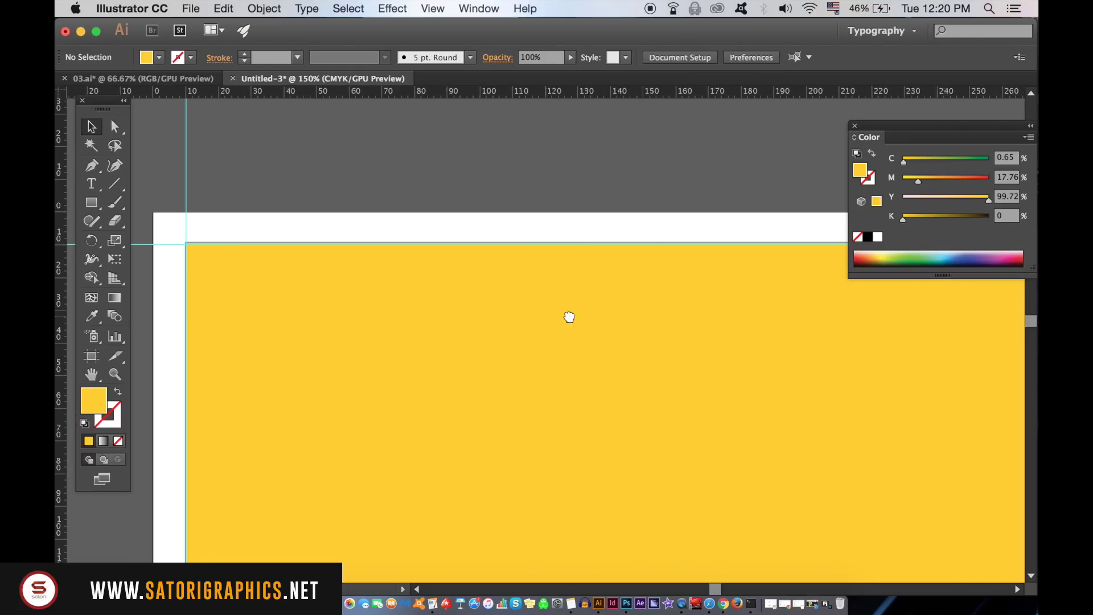
drag(658, 243, 659, 246)
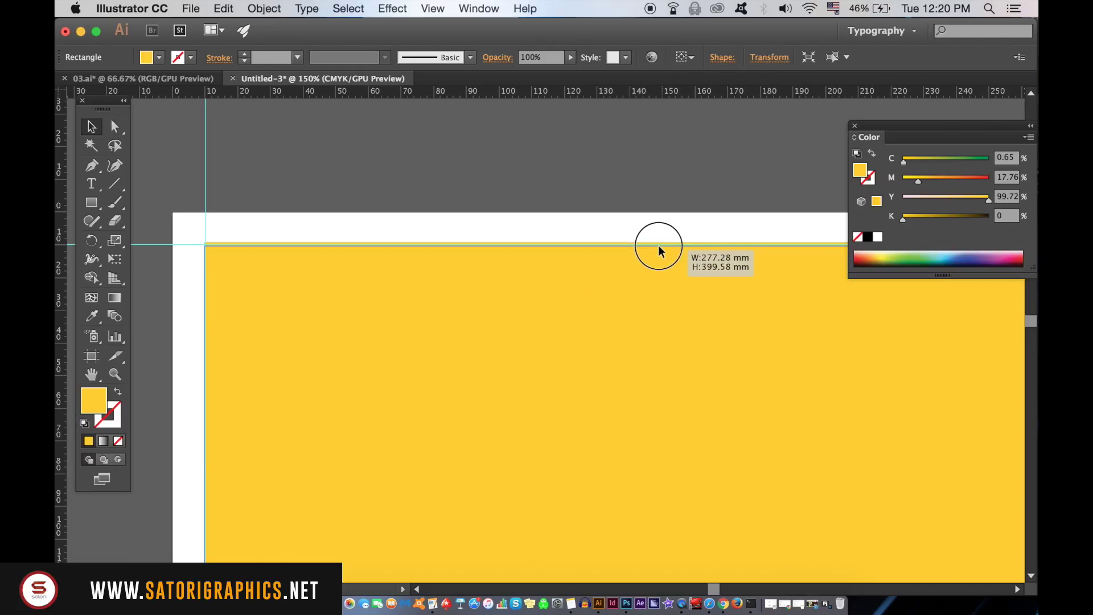
key(super+equal)
key(super+equal)
scroll(644, 262, up, 2)
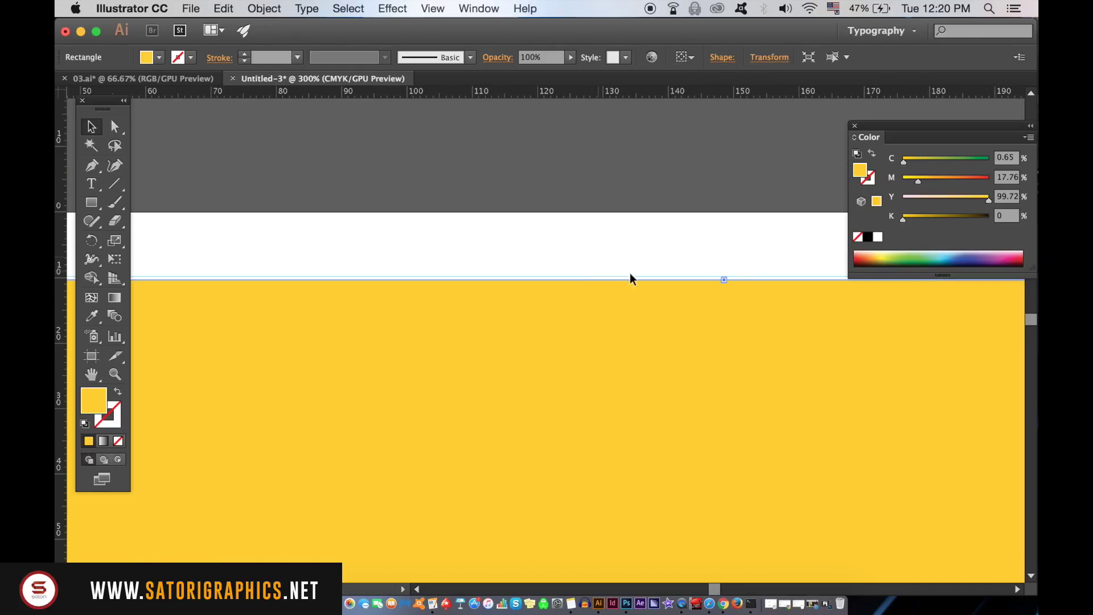
click(733, 241)
scroll(534, 236, down, 3)
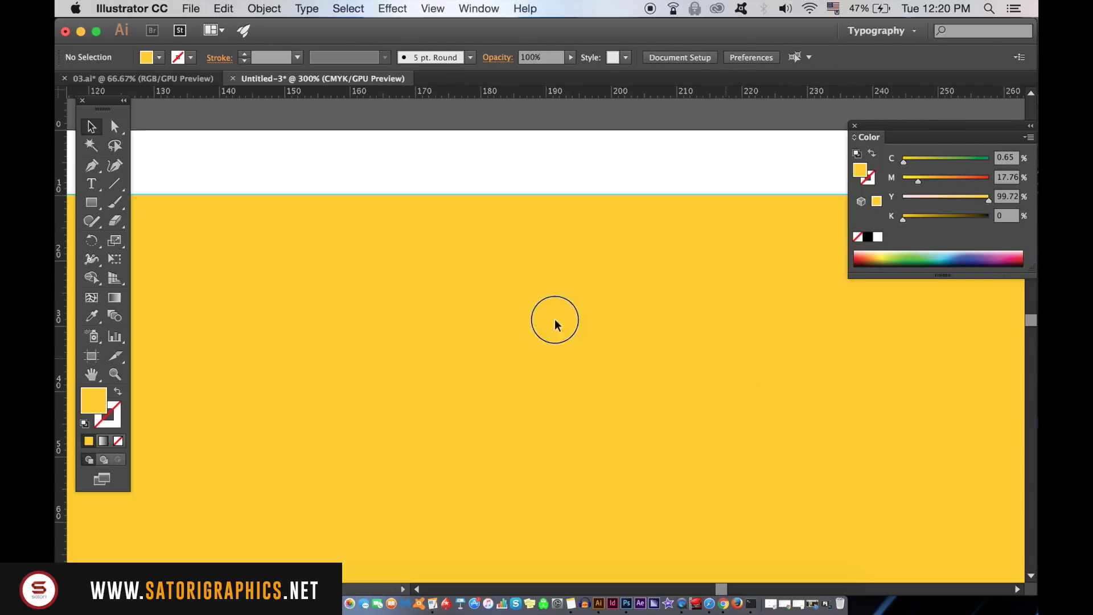
key(super+minus)
key(super+minus)
key(super+minus)
scroll(525, 267, down, 3)
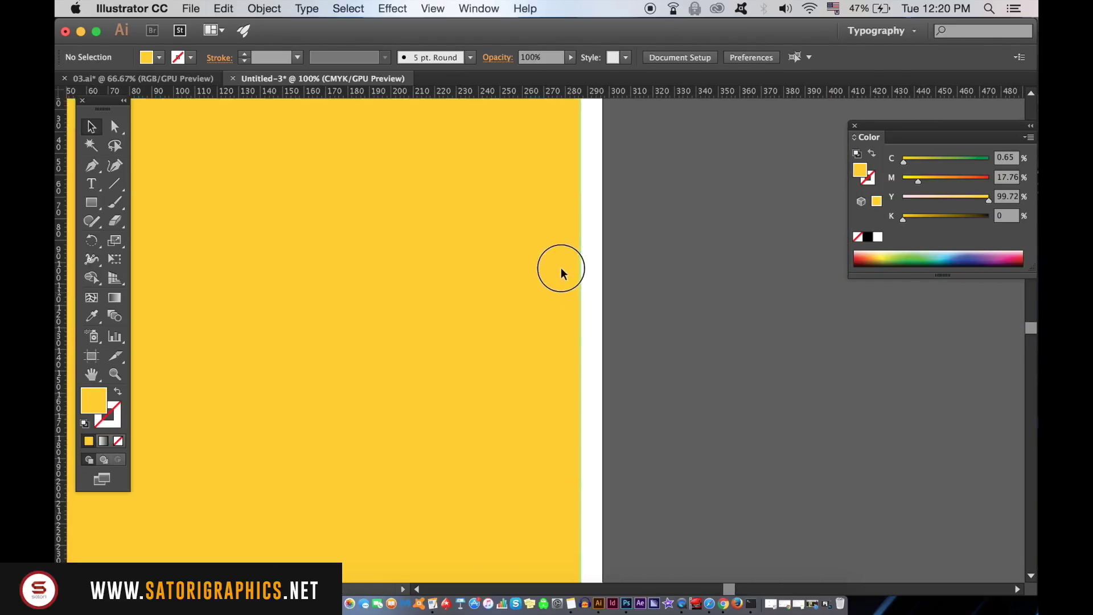
Pull the rectangle's right side in to even the white margin, then fit the artboard
click(508, 394)
key(super+equal)
key(super+equal)
key(super+equal)
drag(537, 529, 534, 529)
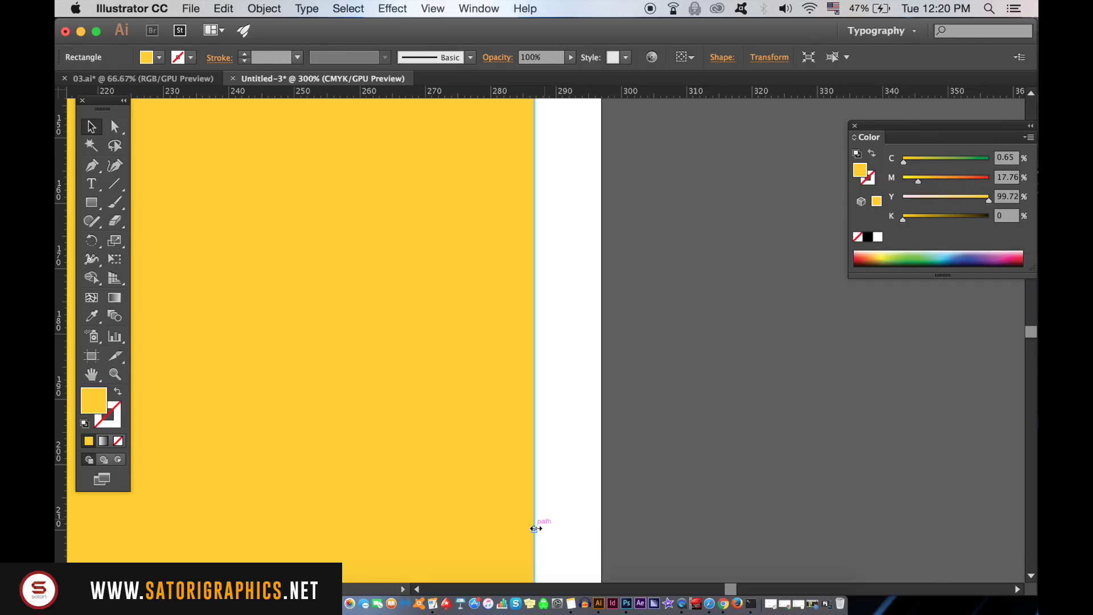
click(579, 532)
key(super+0)
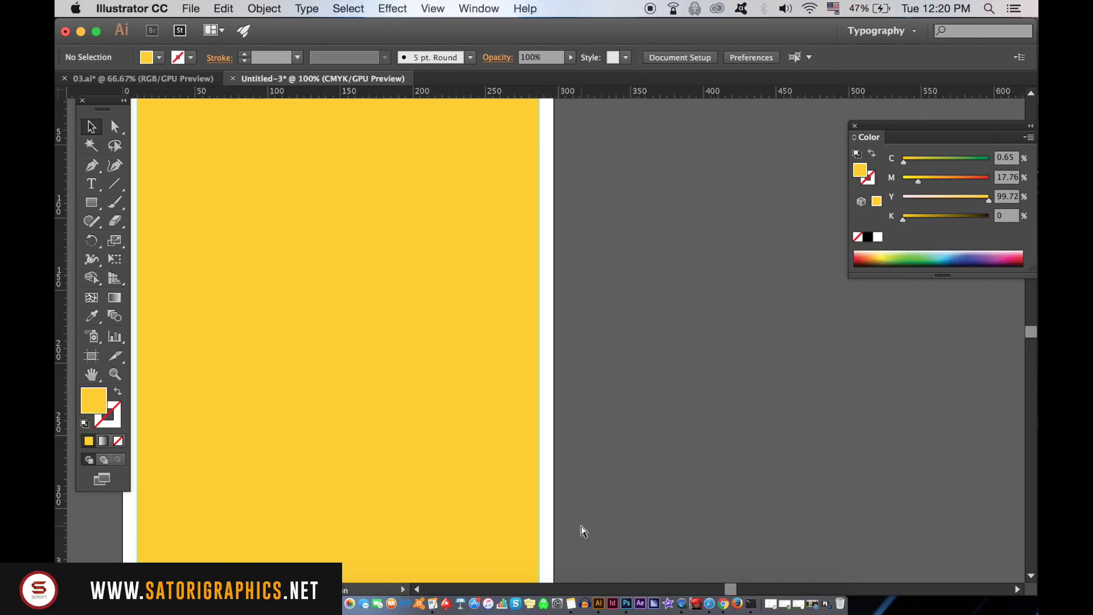
Hide the guides from the canvas context menu
key(super+minus)
key(super+minus)
key(super+equal)
key(super+equal)
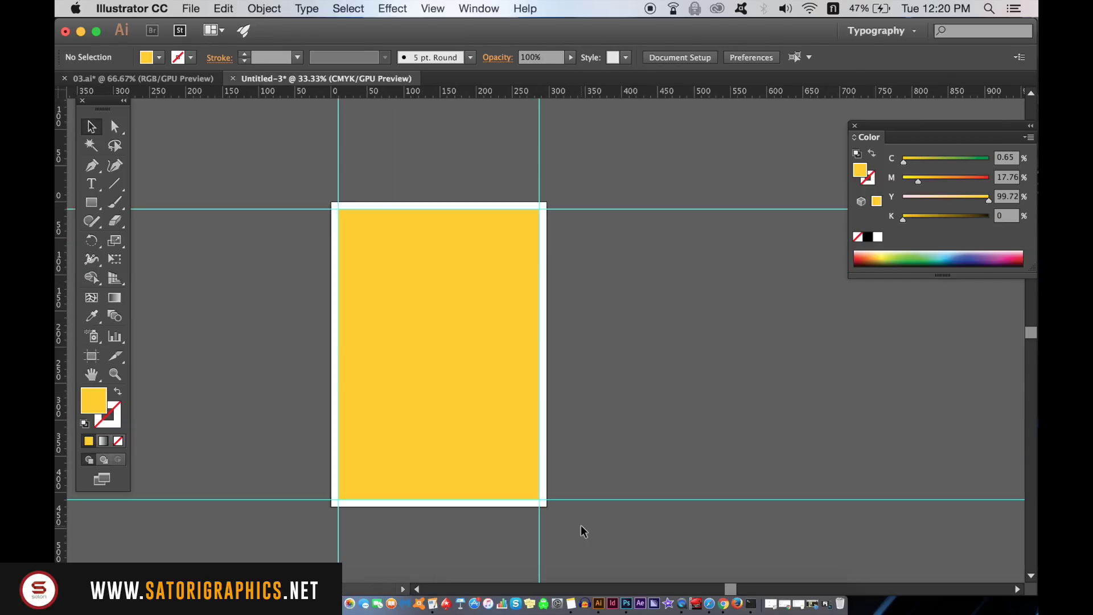
right_click(673, 348)
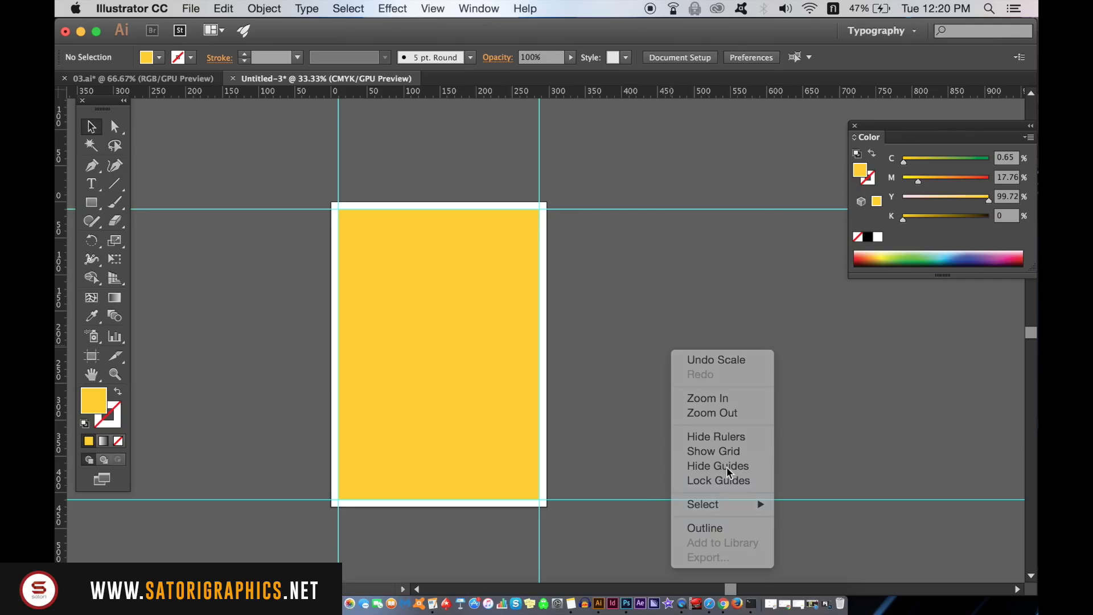
click(561, 327)
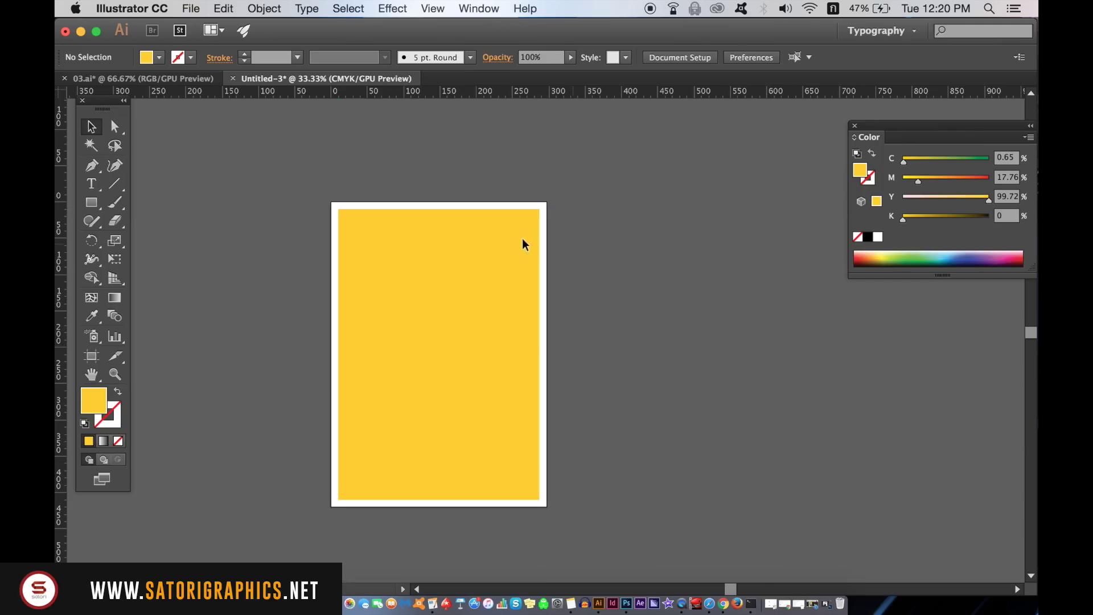
Lock the yellow background rectangle with Object > Lock > Selection
click(511, 274)
click(264, 8)
mouse_move(217, 272)
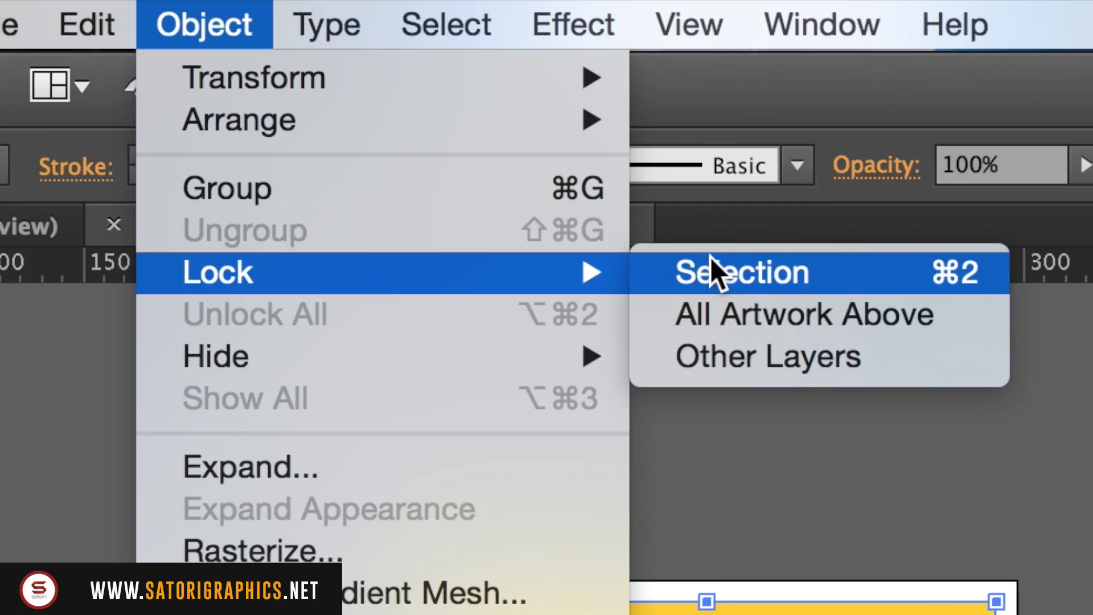
click(709, 257)
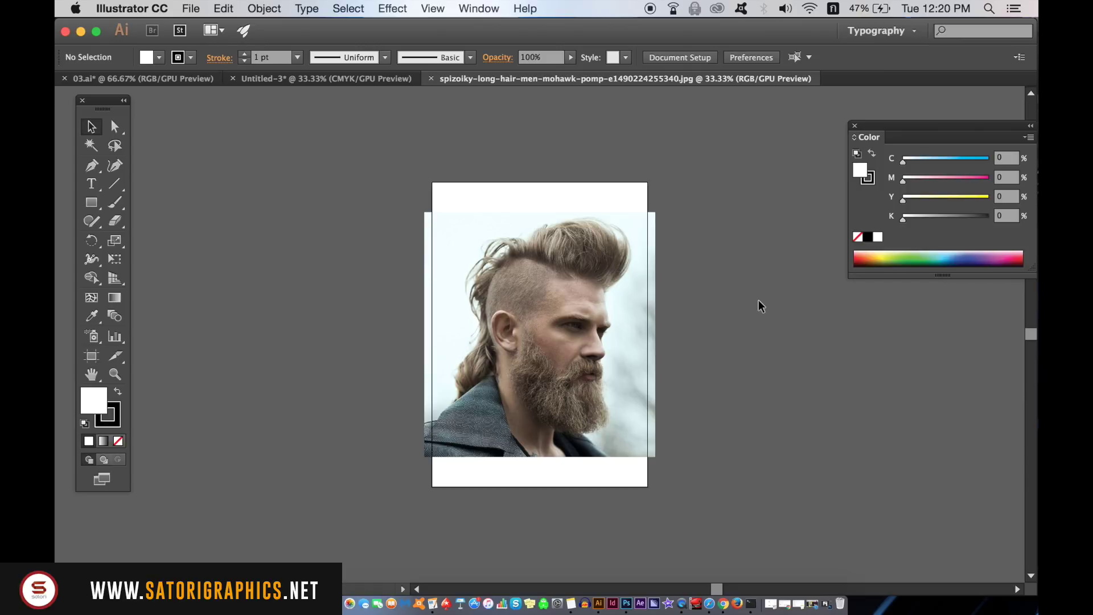
Scale the bearded portrait photo down to a small thumbnail and zoom in on it
click(625, 312)
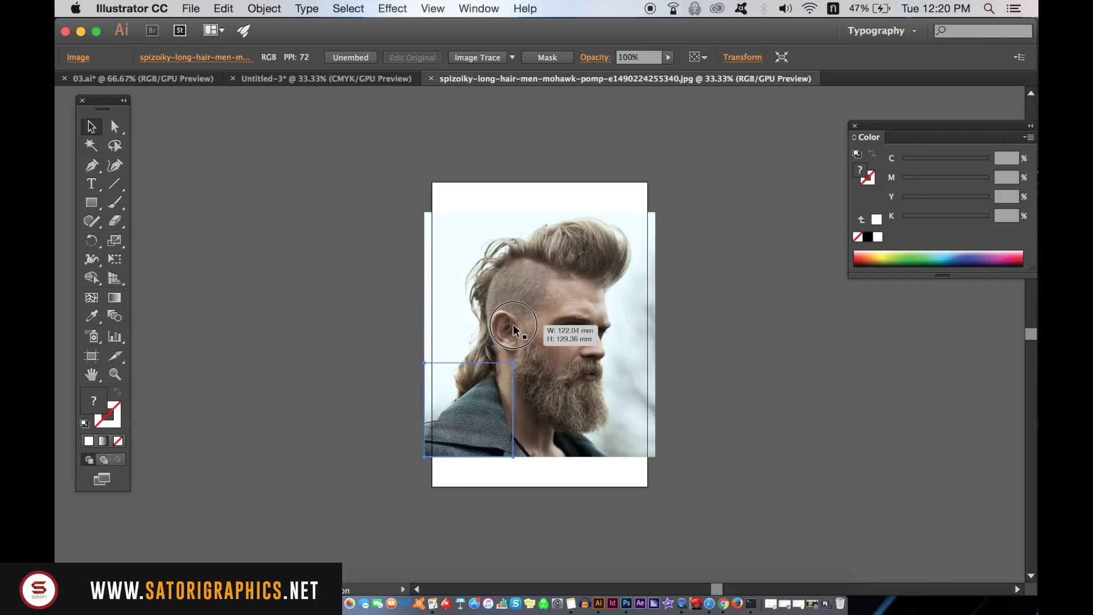
mouse_move(657, 210)
mouse_down()
mouse_move(462, 417)
mouse_move(530, 348)
mouse_up()
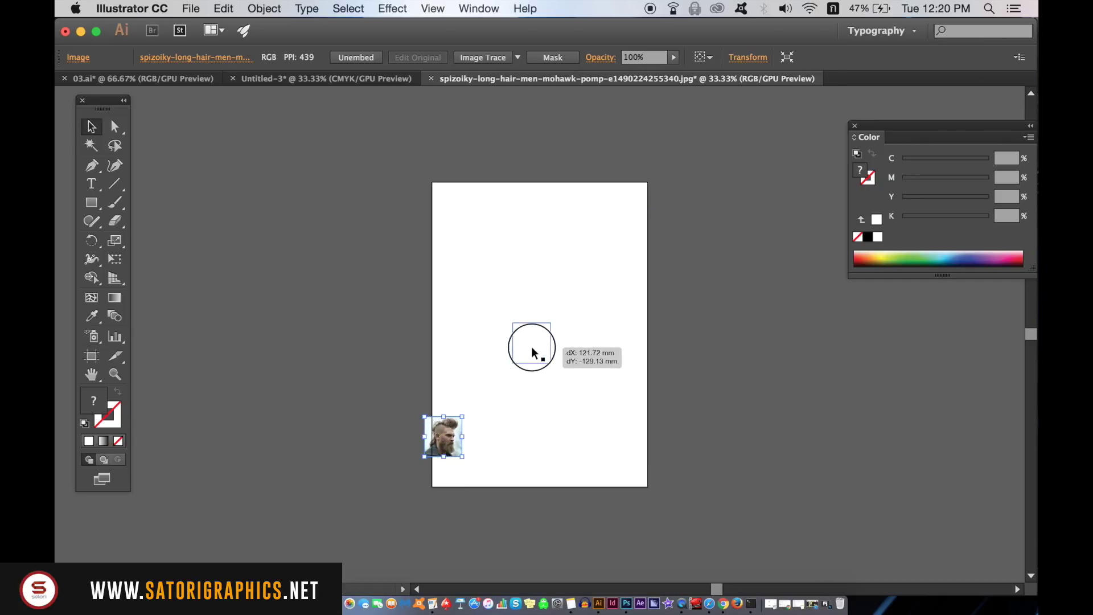
key(super+equal)
key(super+equal)
key(super+equal)
drag(593, 331, 446, 271)
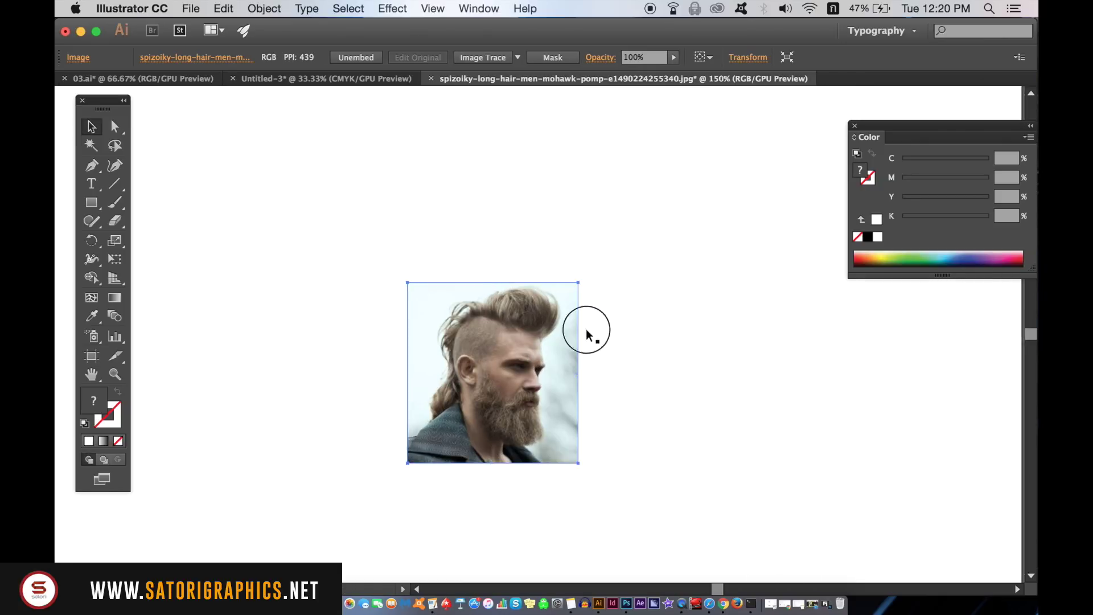
Open the Image Trace panel and preview a Black and White trace of the photo
click(476, 8)
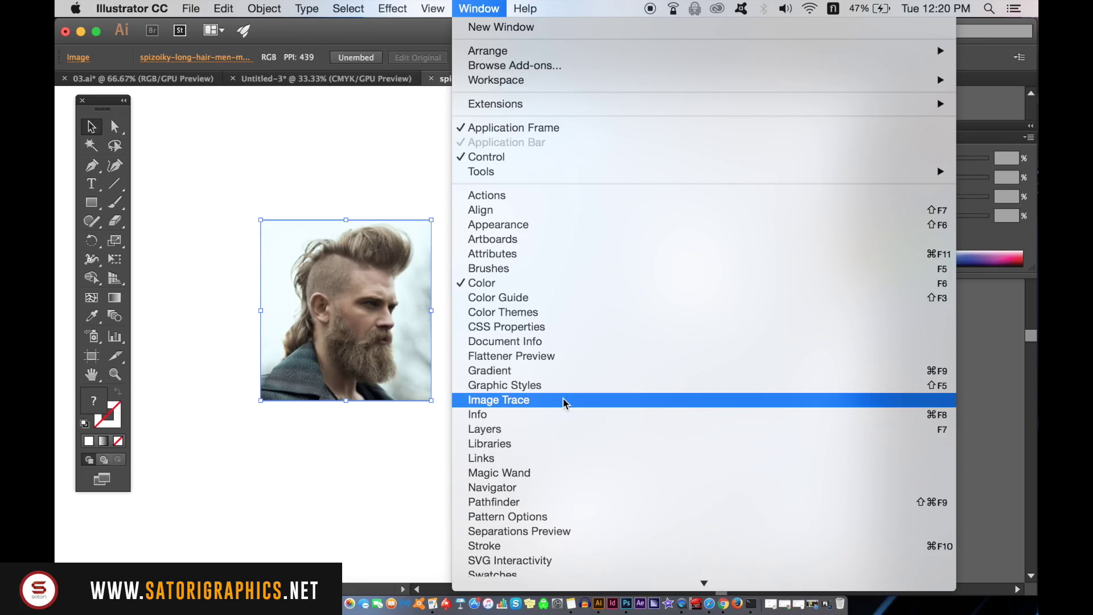
click(266, 300)
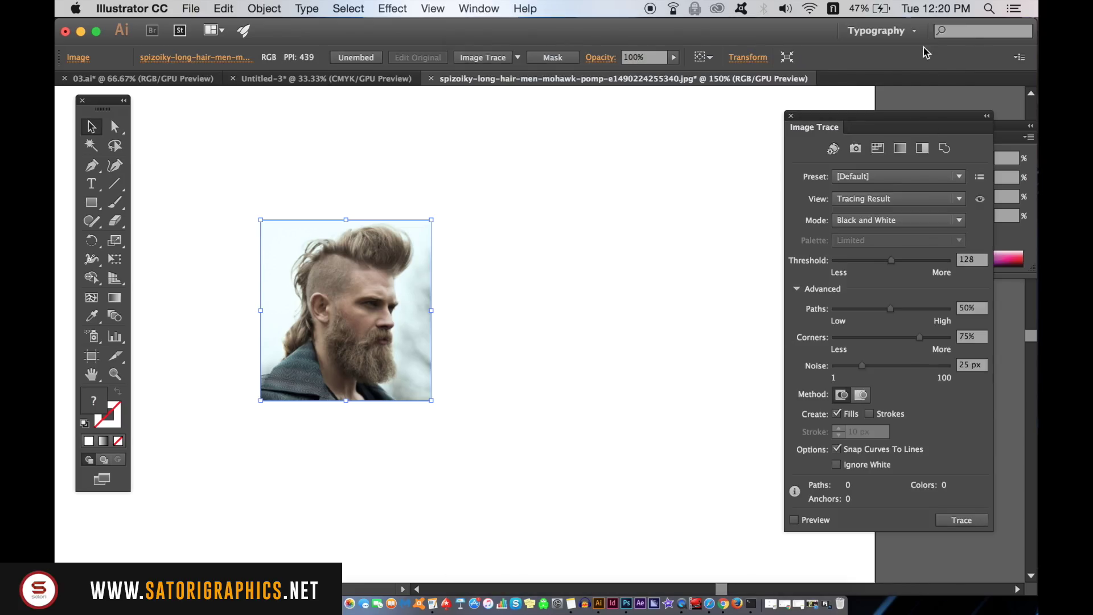
drag(895, 114, 709, 92)
click(712, 198)
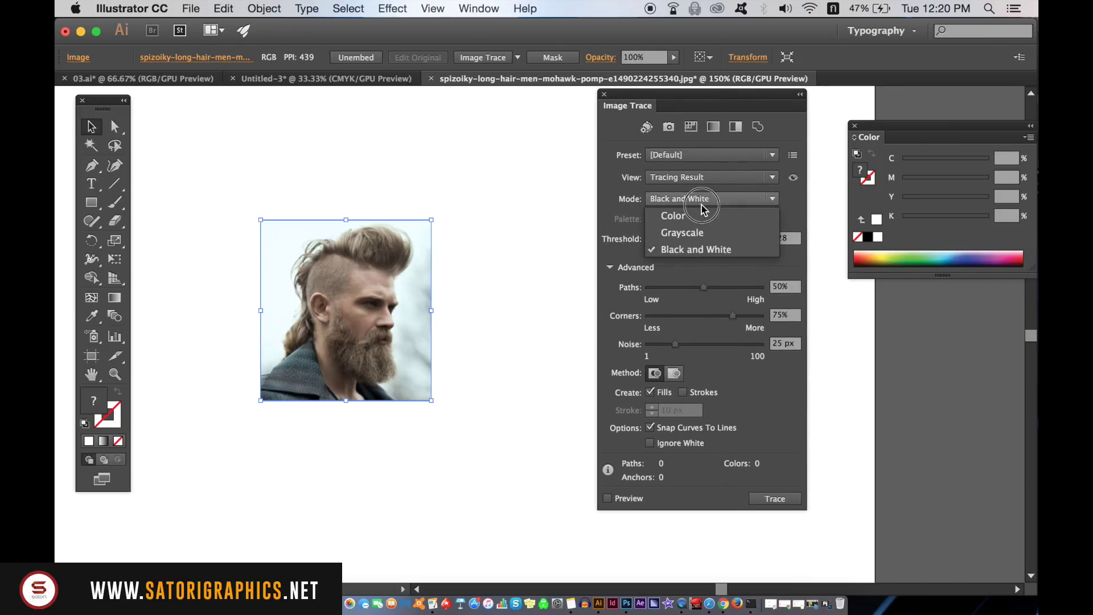
click(712, 254)
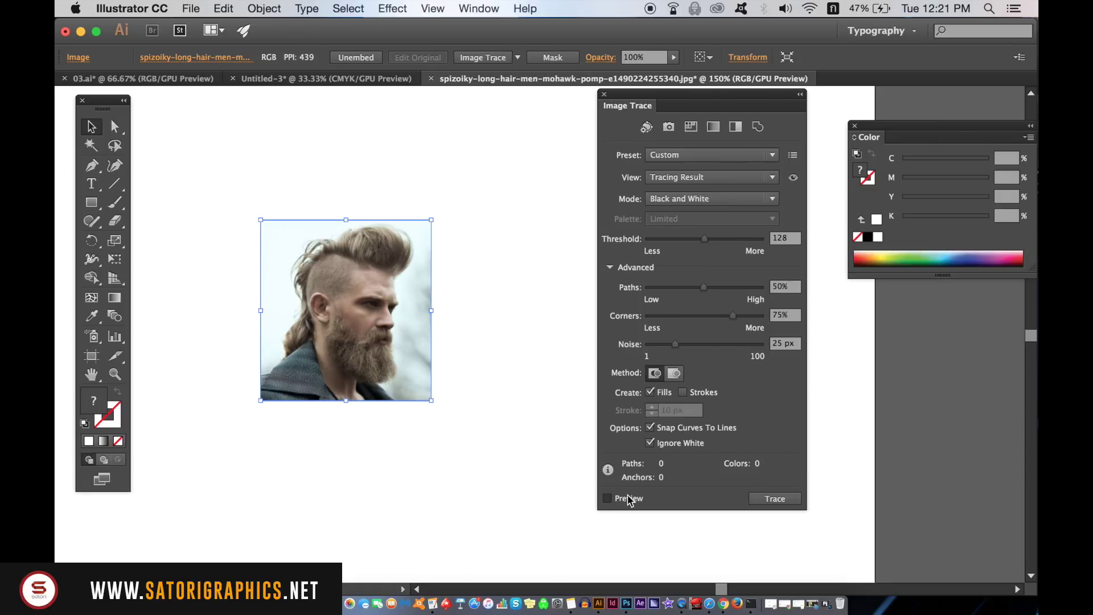
click(608, 499)
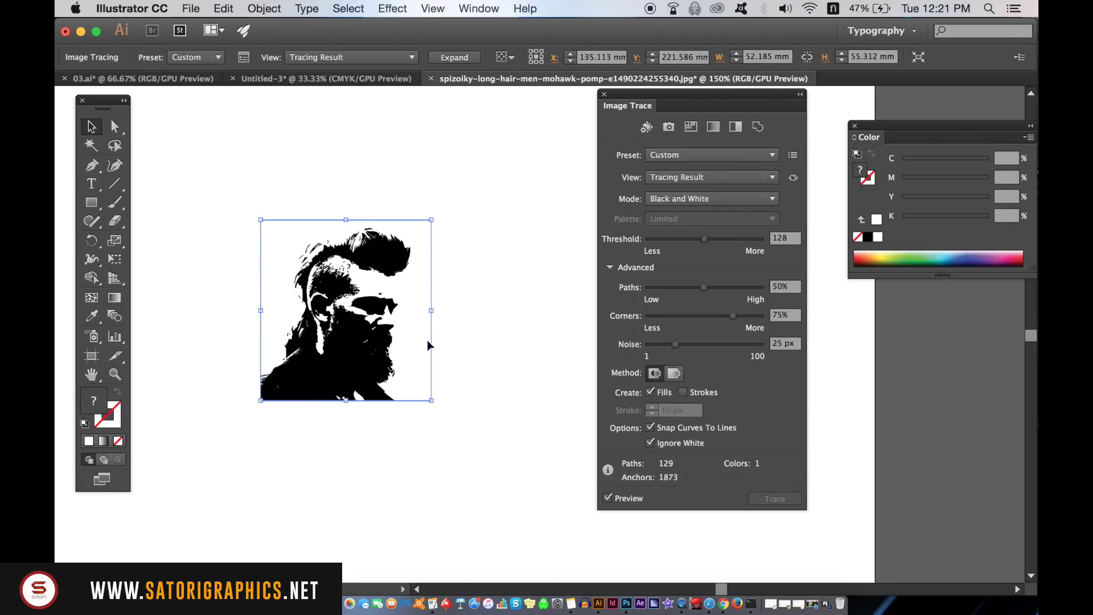
Tune the trace to Paths 22%, Threshold 93, Noise 12 px and Corners 0%
drag(698, 290, 690, 291)
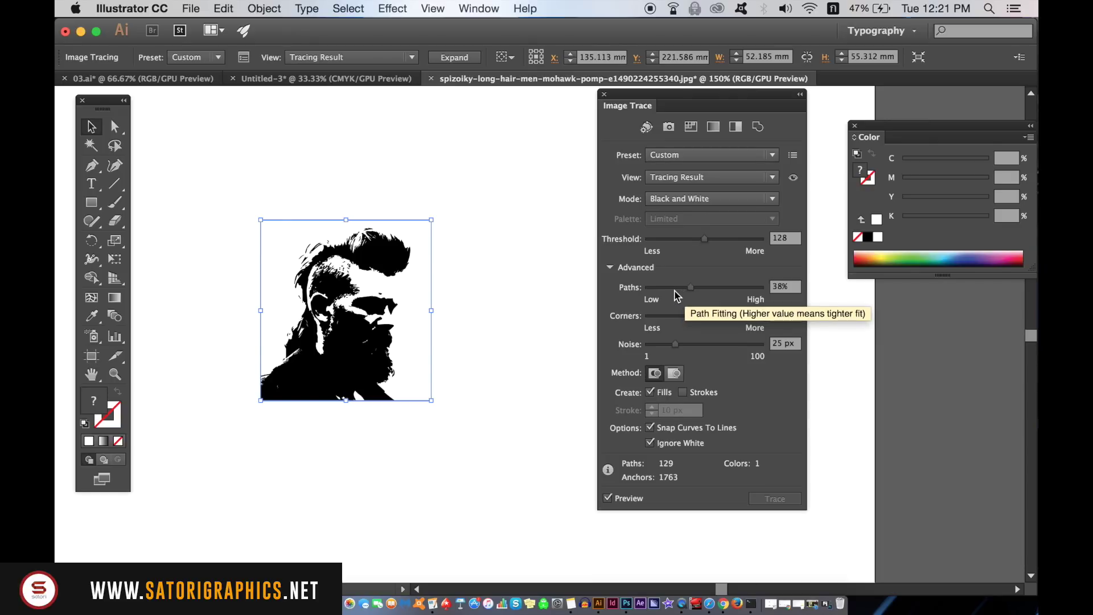
drag(690, 287, 673, 287)
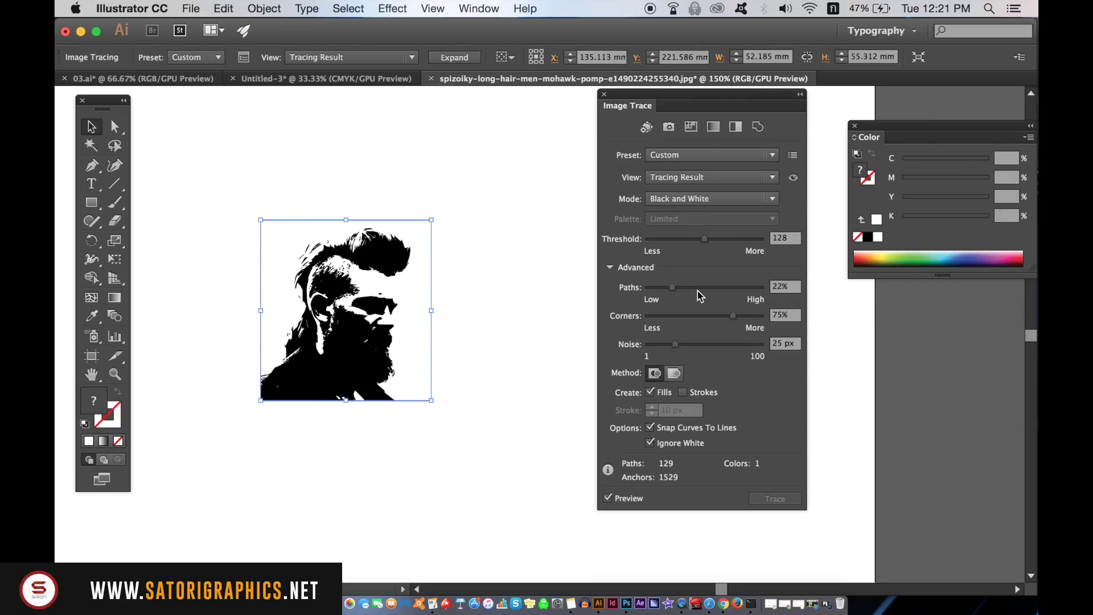
click(692, 238)
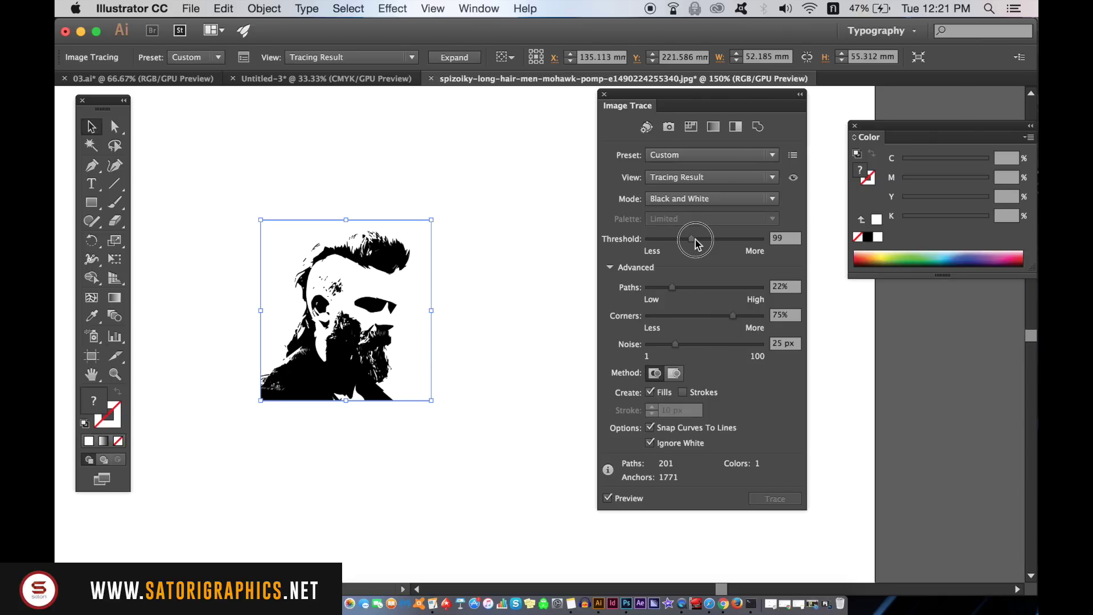
click(696, 239)
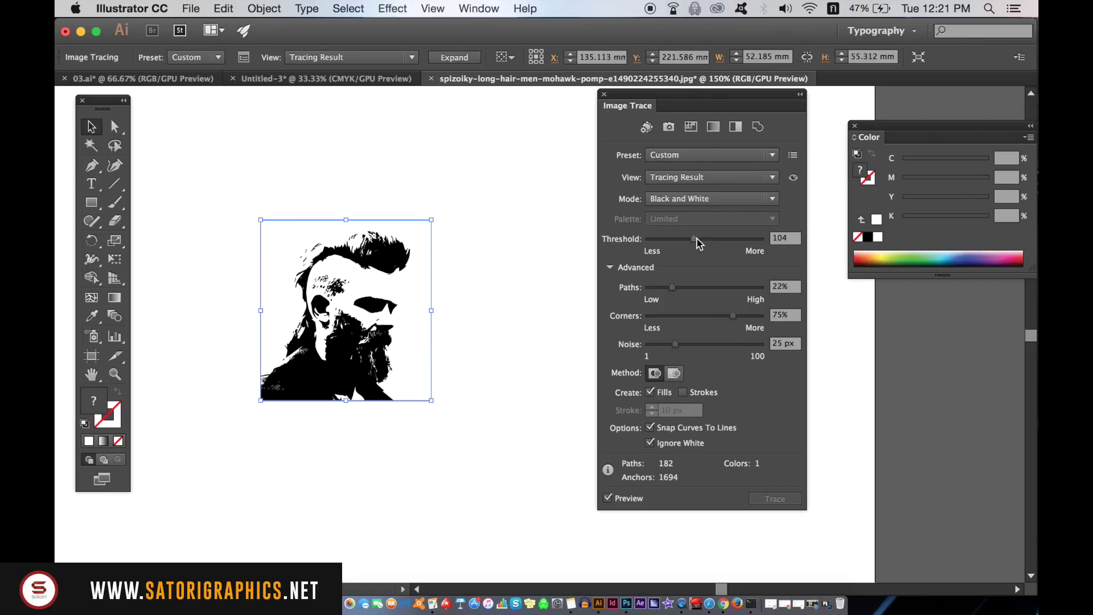
drag(695, 238, 684, 238)
drag(684, 238, 692, 245)
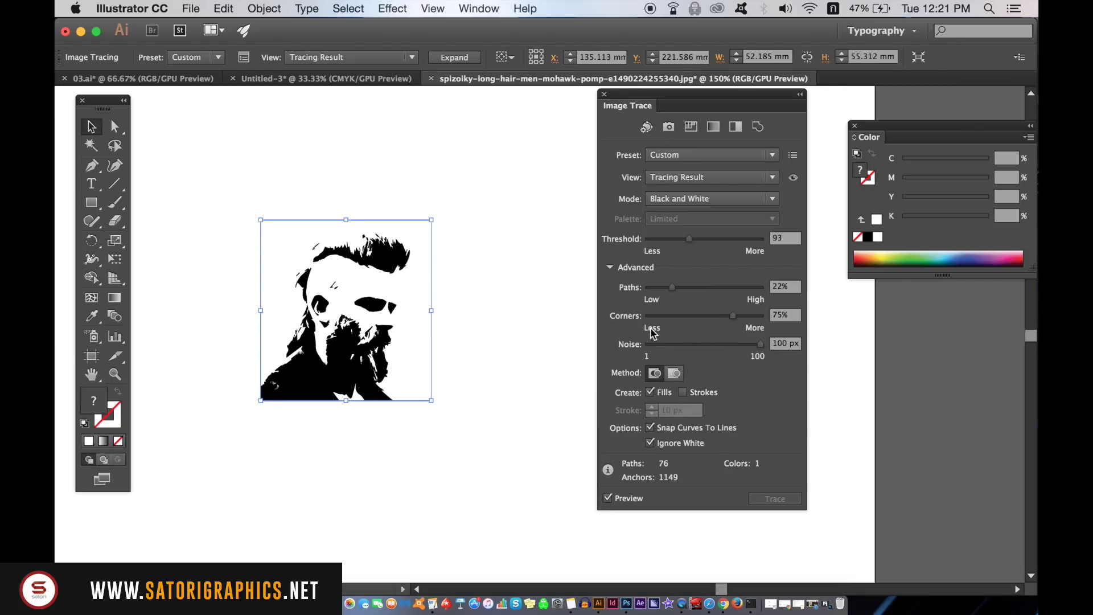
drag(652, 345, 661, 344)
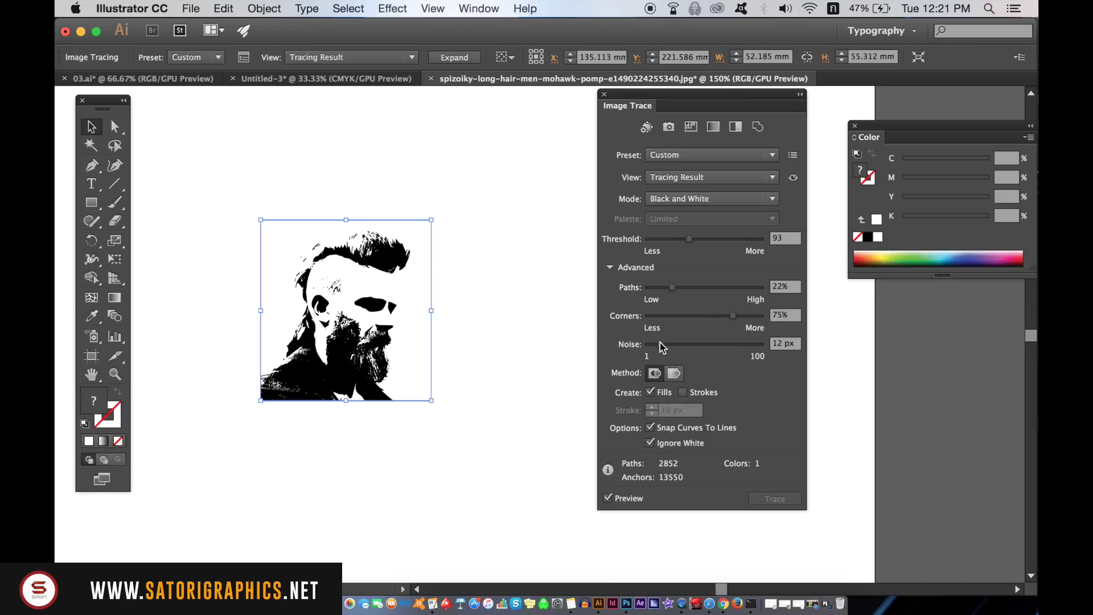
click(647, 317)
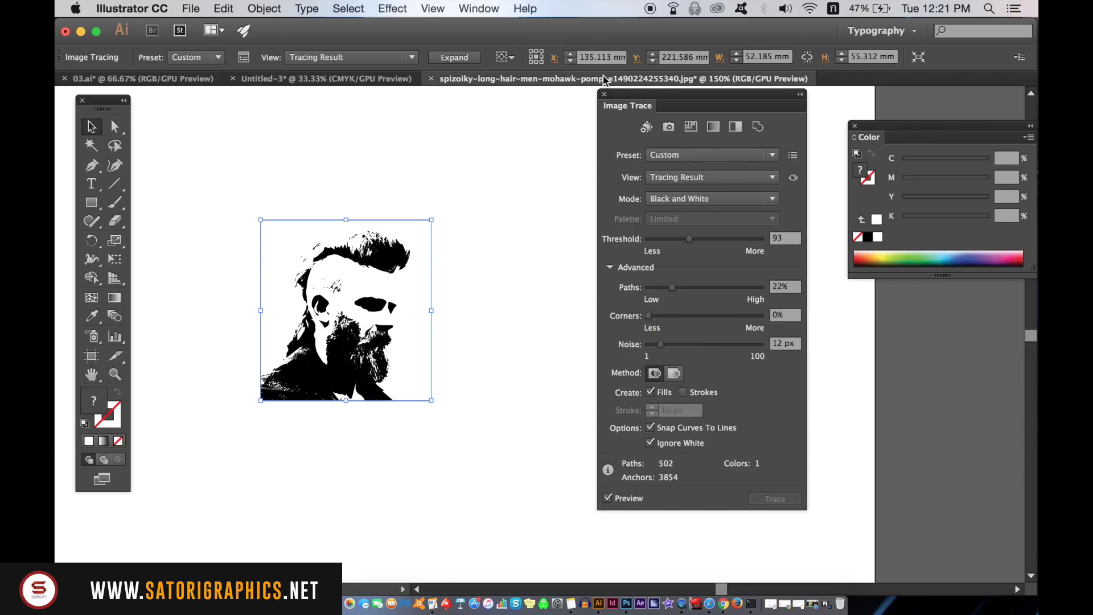
click(265, 8)
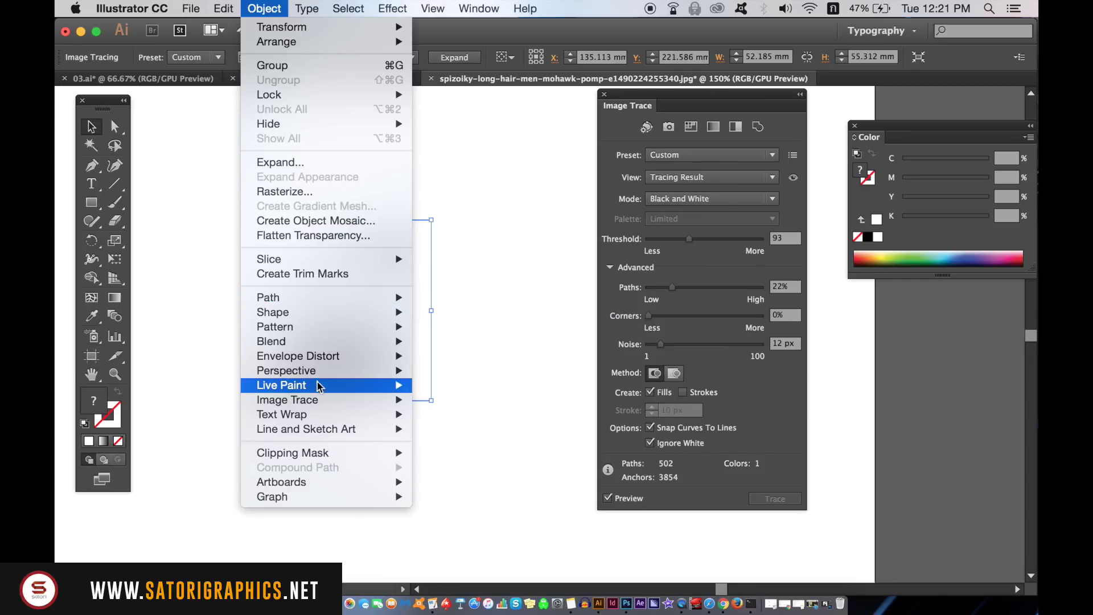
mouse_move(376, 177)
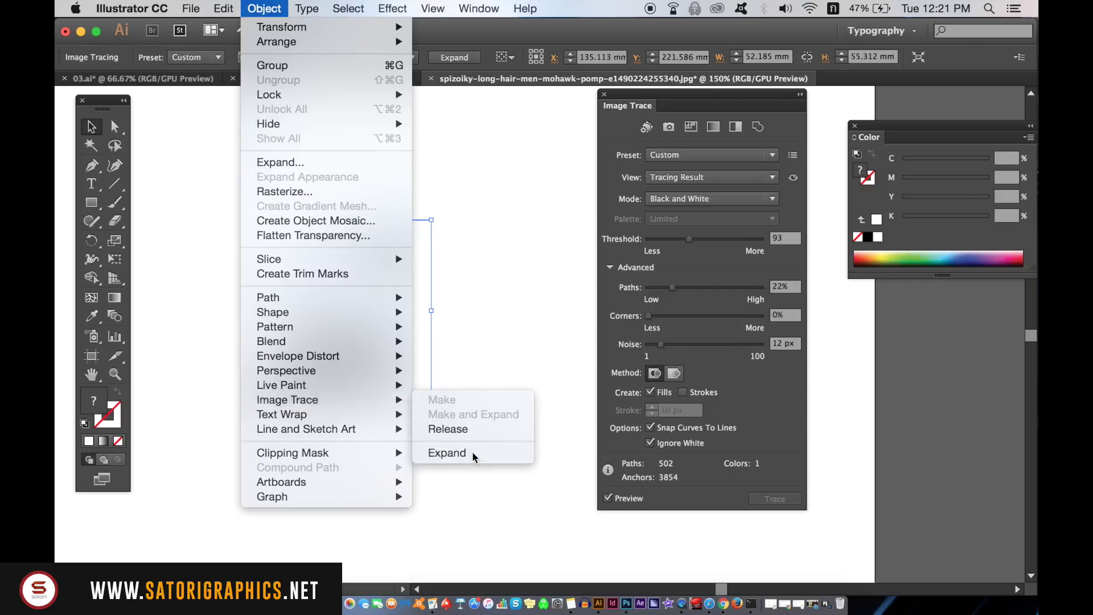
Expand the traced portrait into vector shapes and select its group
click(470, 449)
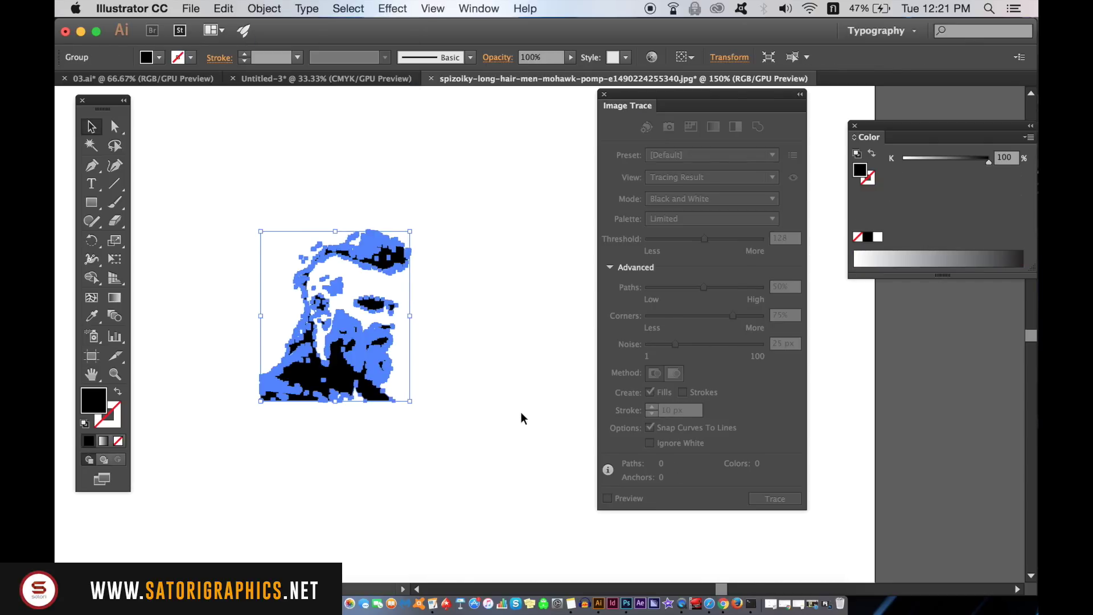
click(522, 338)
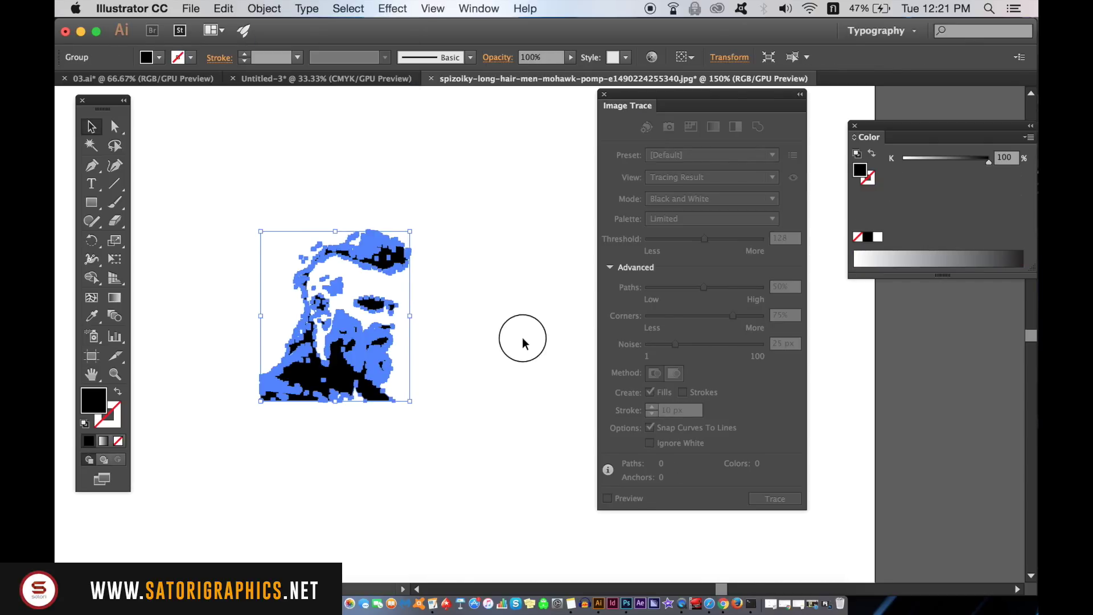
click(352, 359)
drag(348, 362, 342, 80)
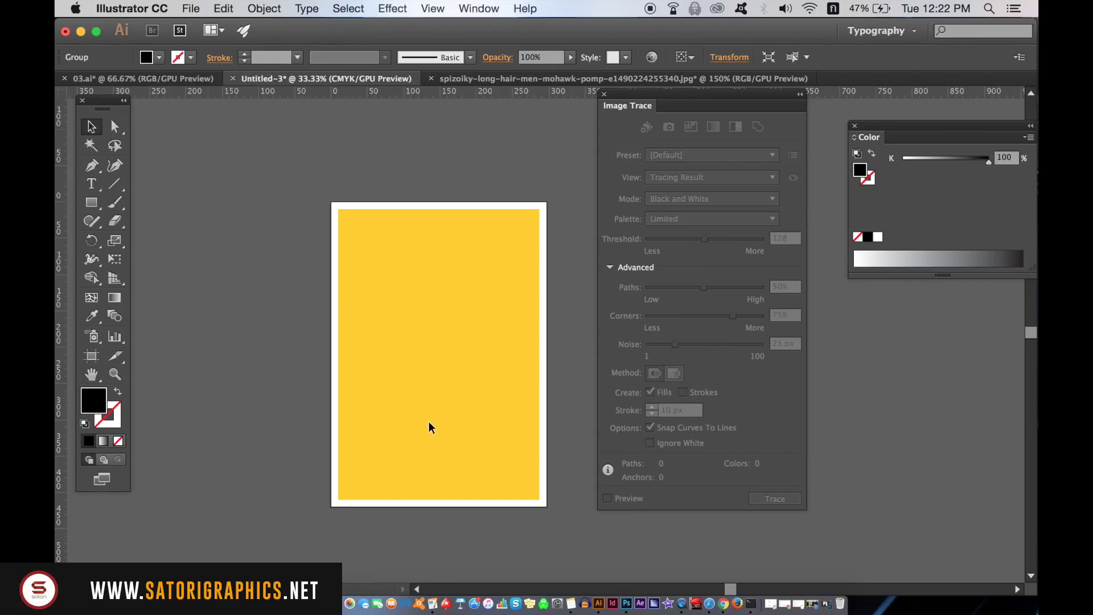
Bring the traced portrait onto the yellow poster and place it at the lower left
drag(341, 80, 428, 428)
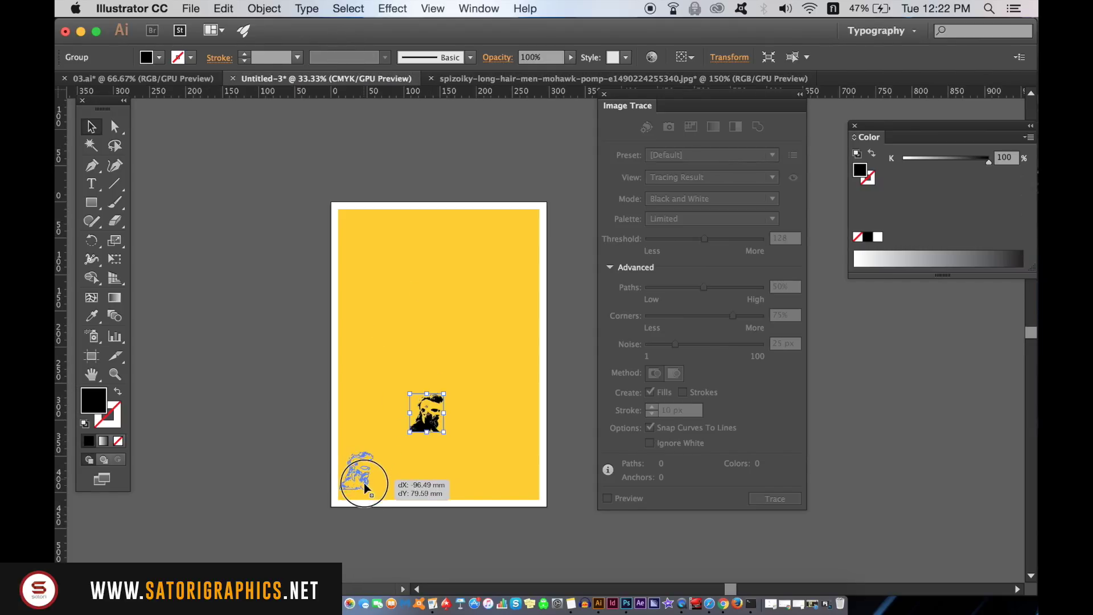
mouse_move(422, 437)
mouse_down()
mouse_move(363, 494)
mouse_move(530, 245)
mouse_move(520, 251)
mouse_up()
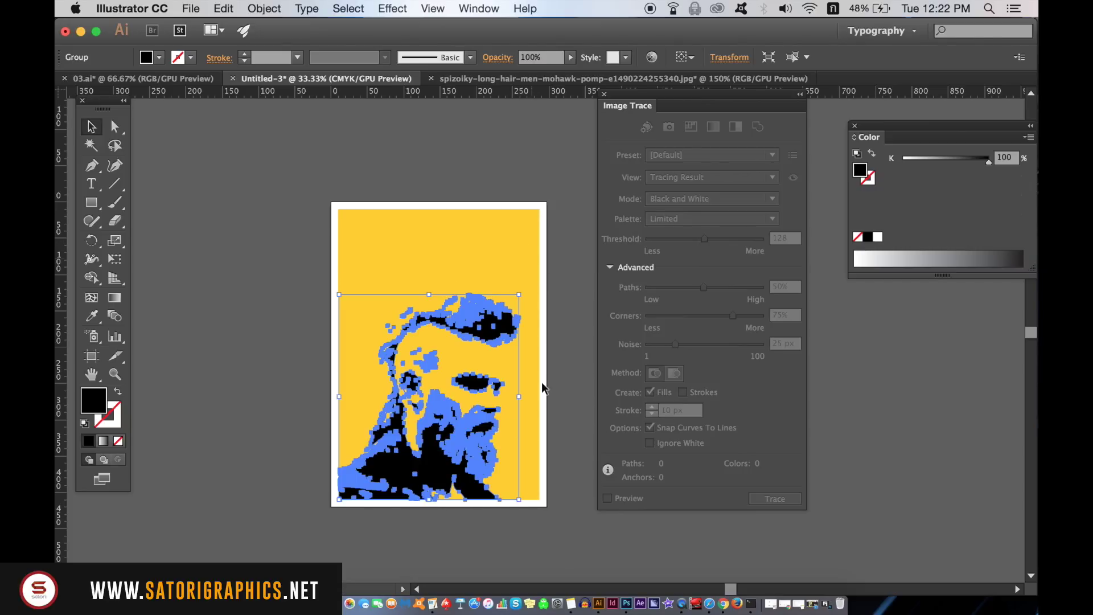
click(268, 464)
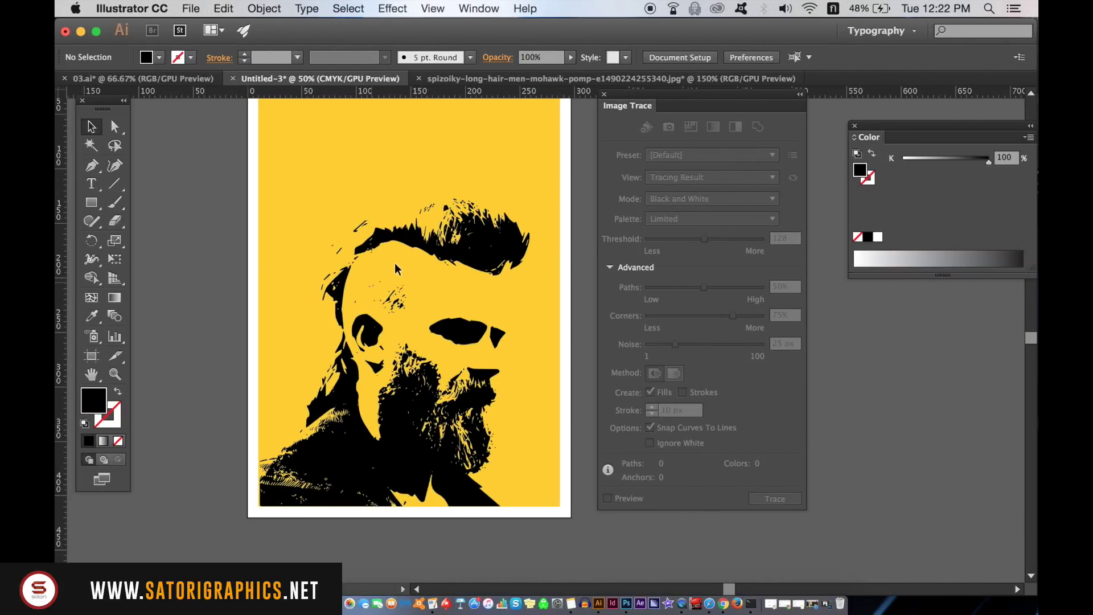
click(440, 245)
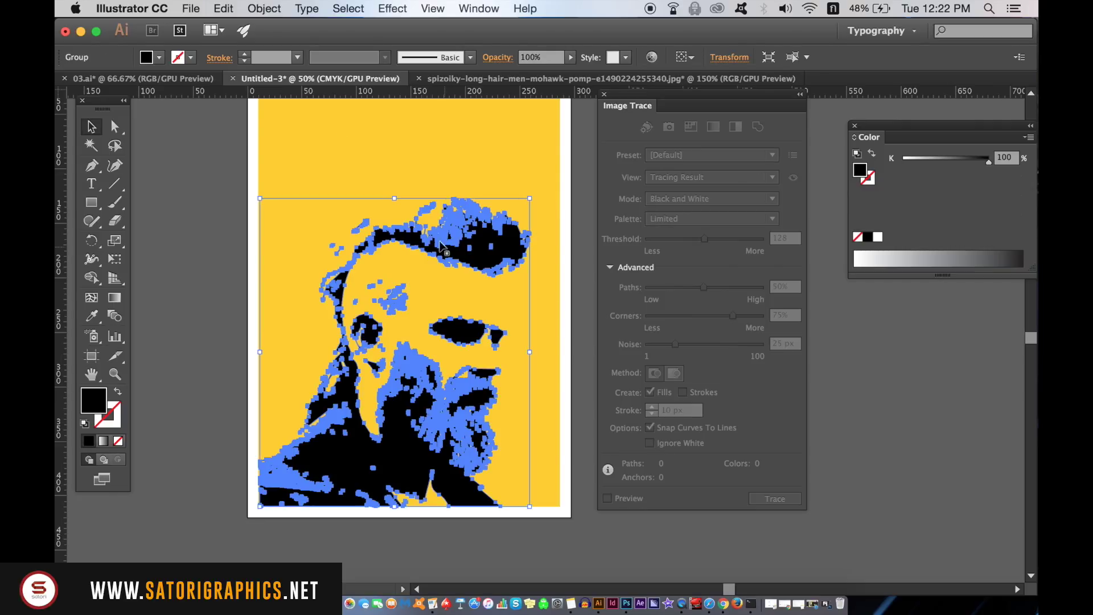
click(254, 8)
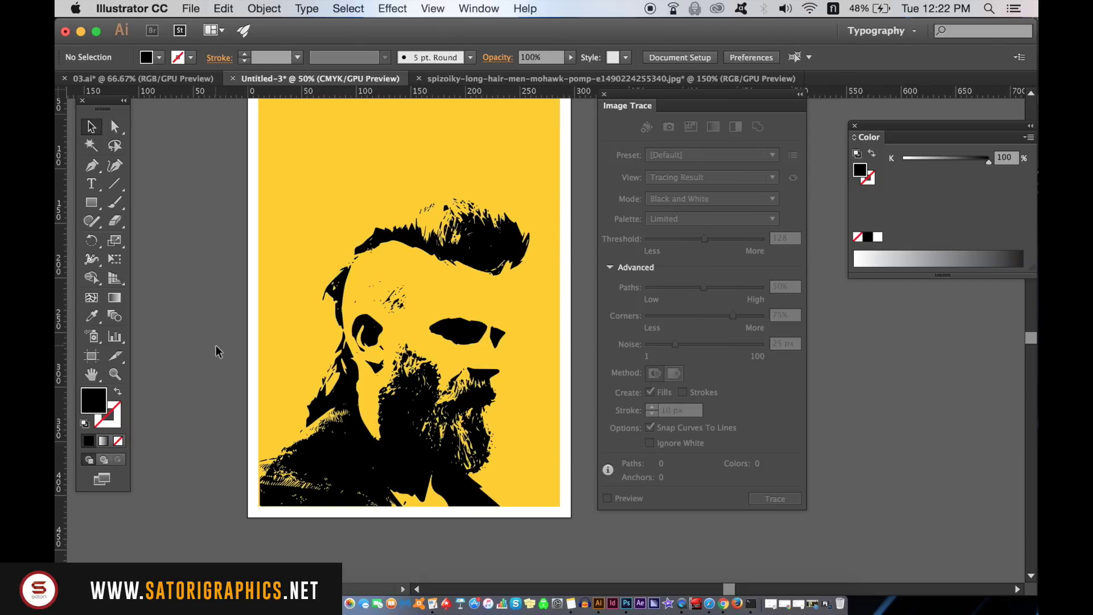
With Direct Selection, pull up a stray anchor on the portrait's left cheek
click(111, 132)
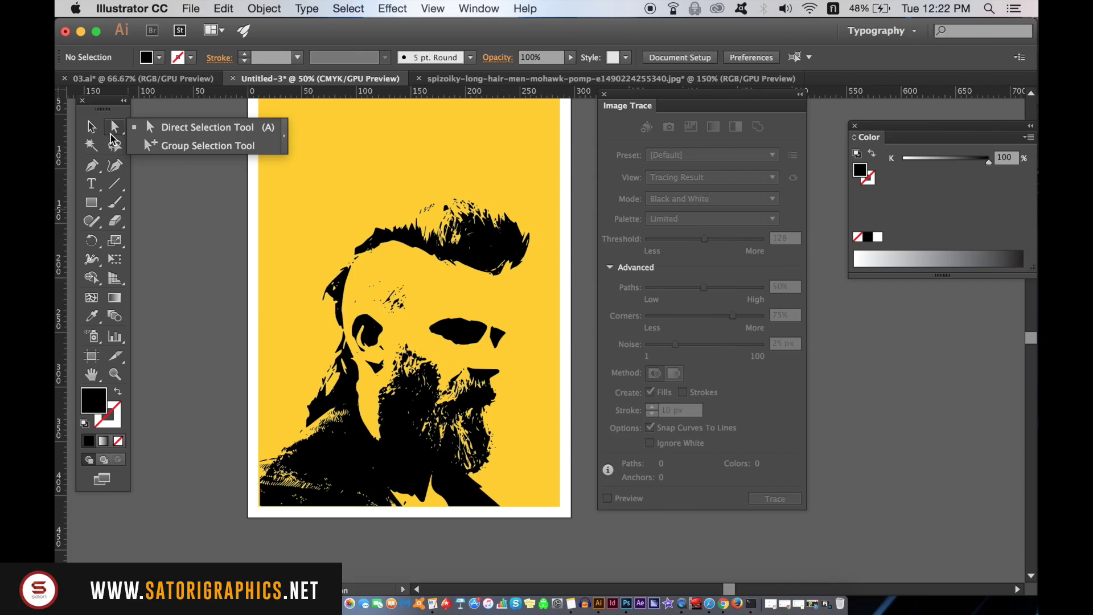
click(165, 125)
key(super+equal)
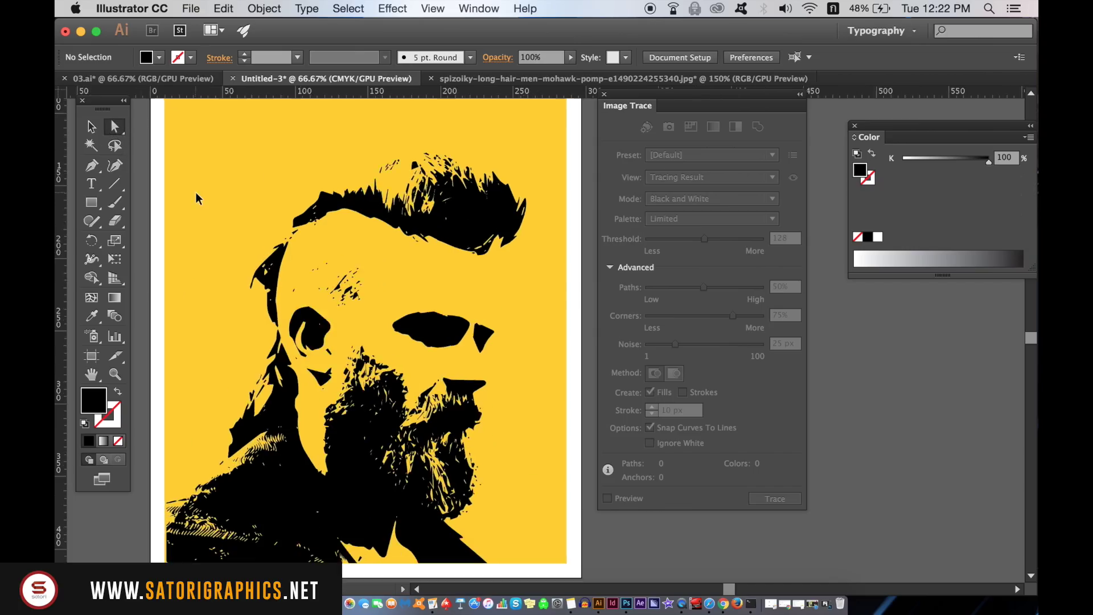
key(super+equal)
key(super+equal)
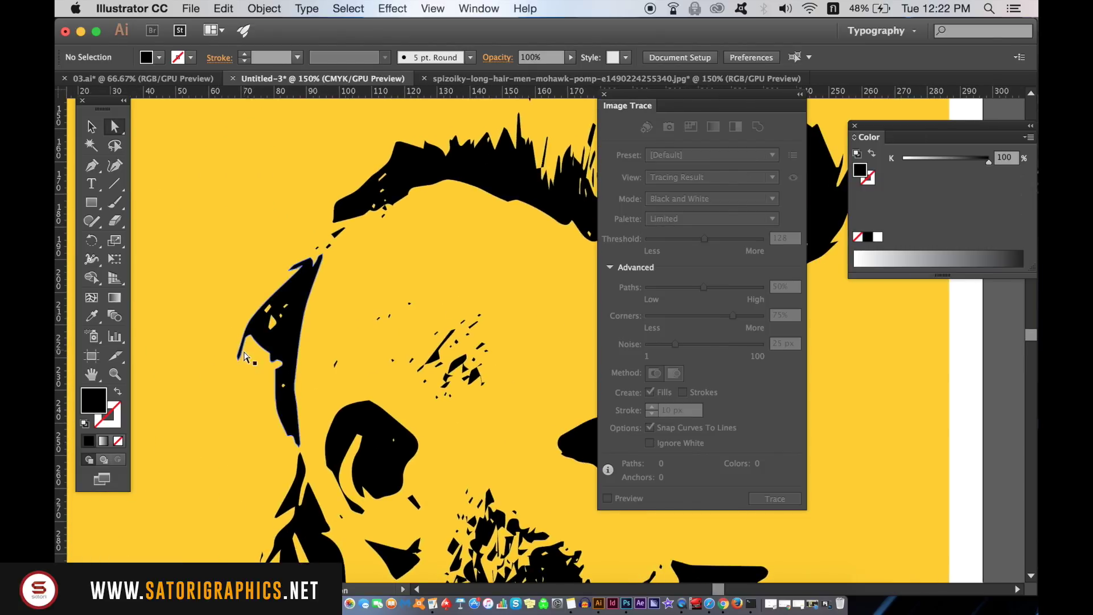
click(238, 358)
drag(238, 358, 245, 331)
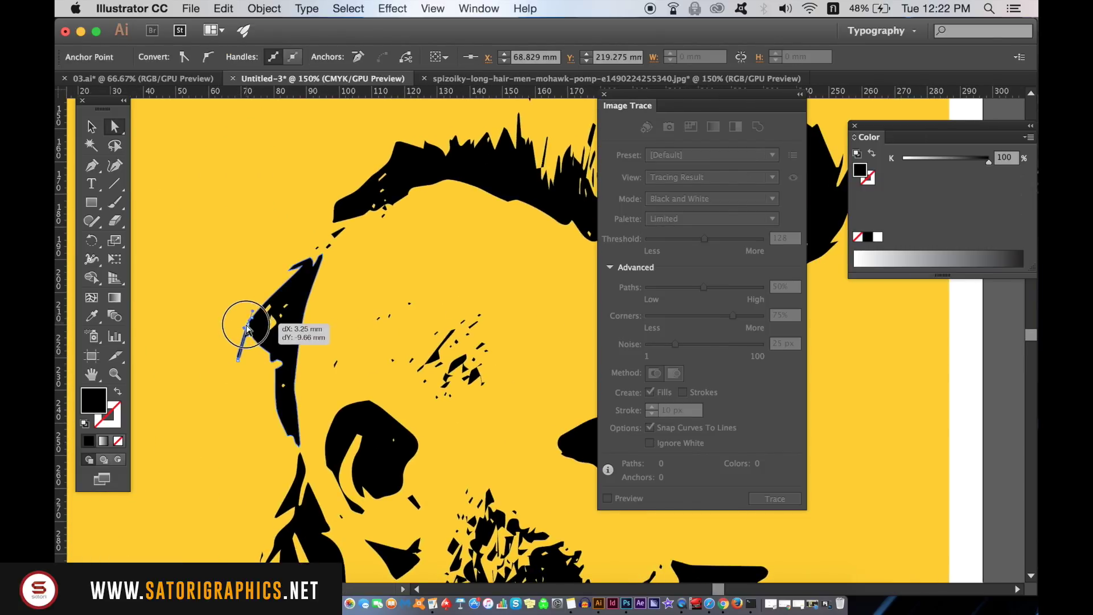
click(219, 367)
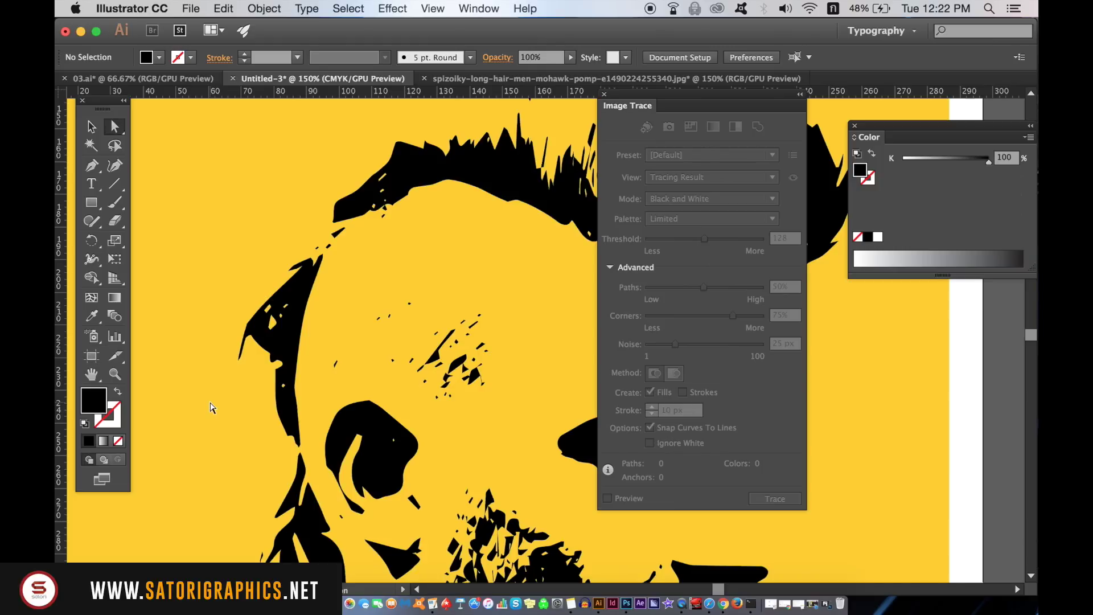
key(super+minus)
key(super+minus)
key(super+minus)
key(super+minus)
key(super+minus)
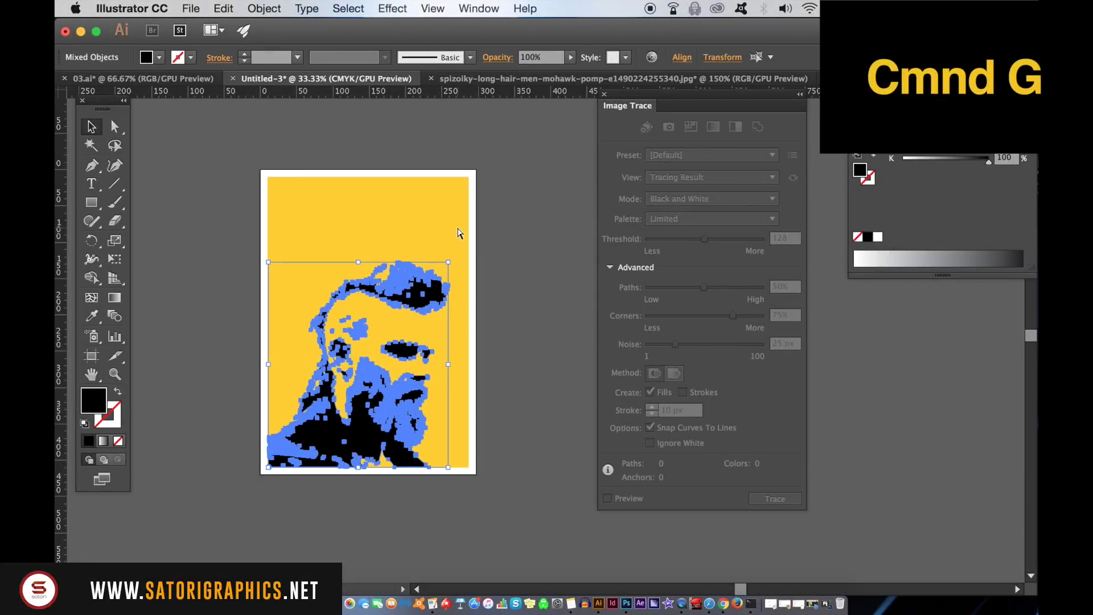
Group the traced portrait pieces into a single object
key(super+g)
click(277, 9)
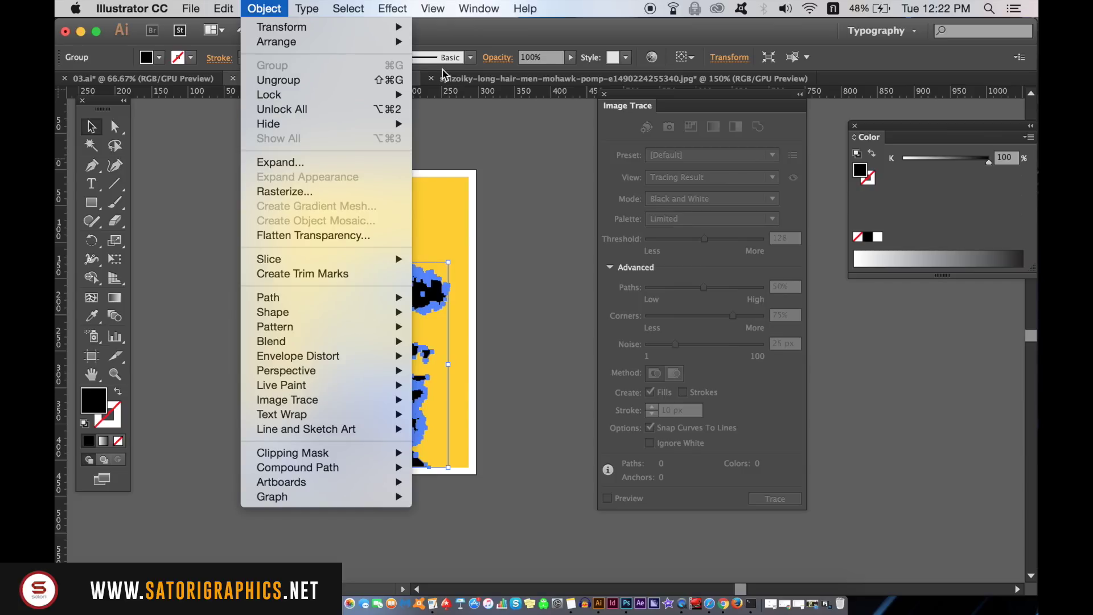
click(547, 217)
click(578, 220)
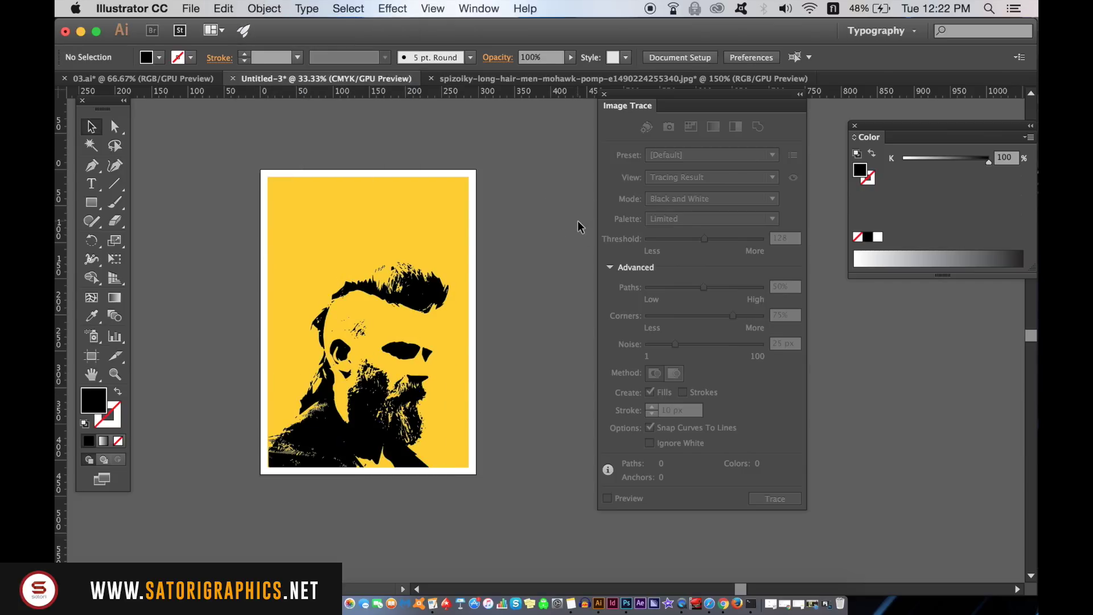
Close the Image Trace and Color panels
key(super+equal)
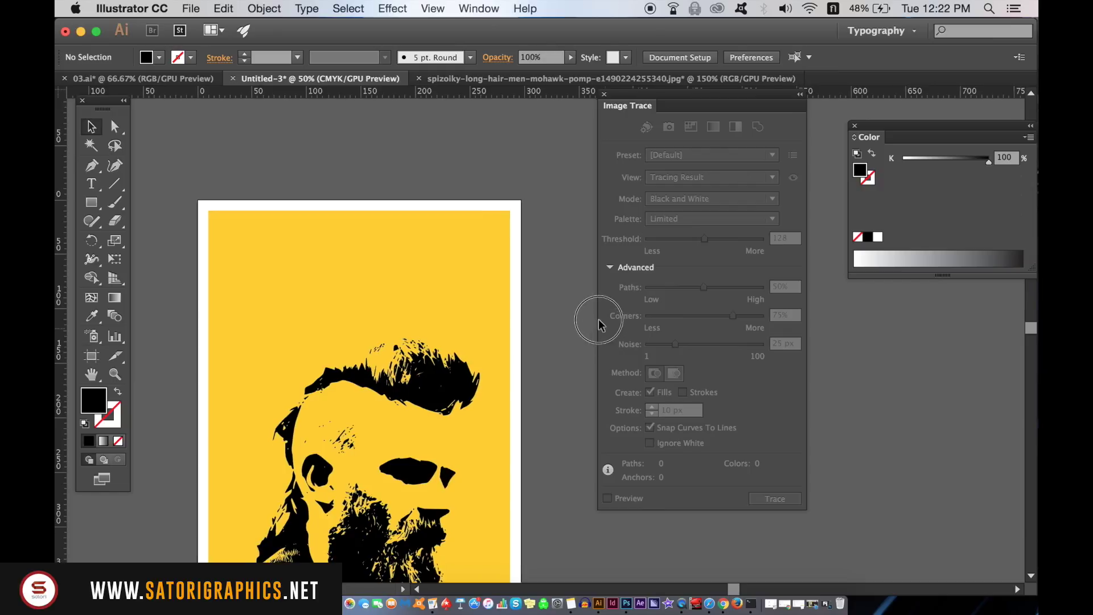
scroll(592, 247, down, 3)
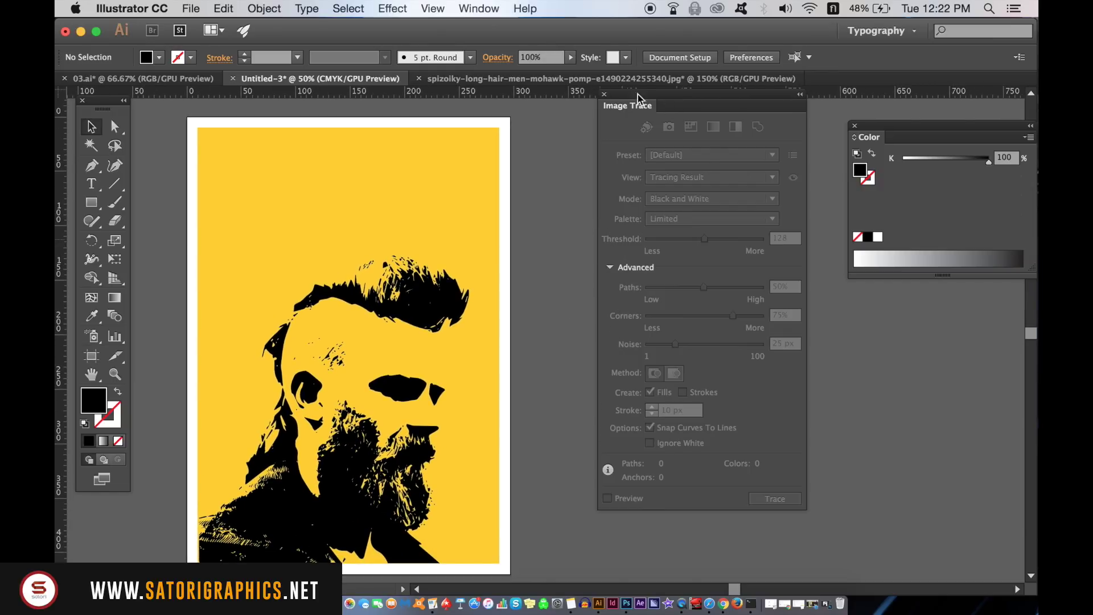
click(604, 95)
click(854, 126)
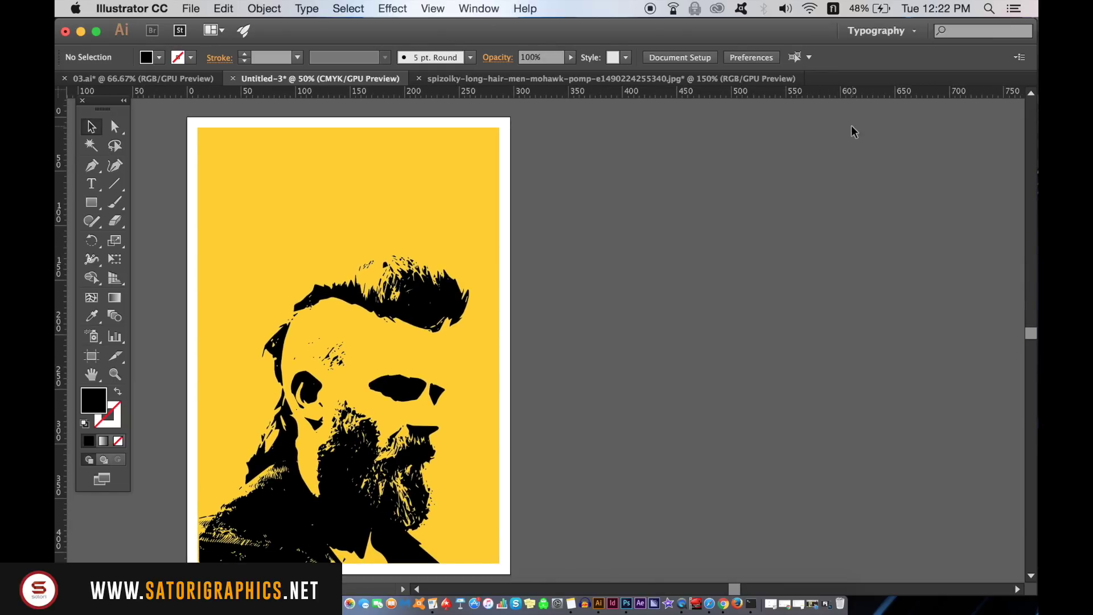
Set the fill colour to white
scroll(592, 290, left, 2)
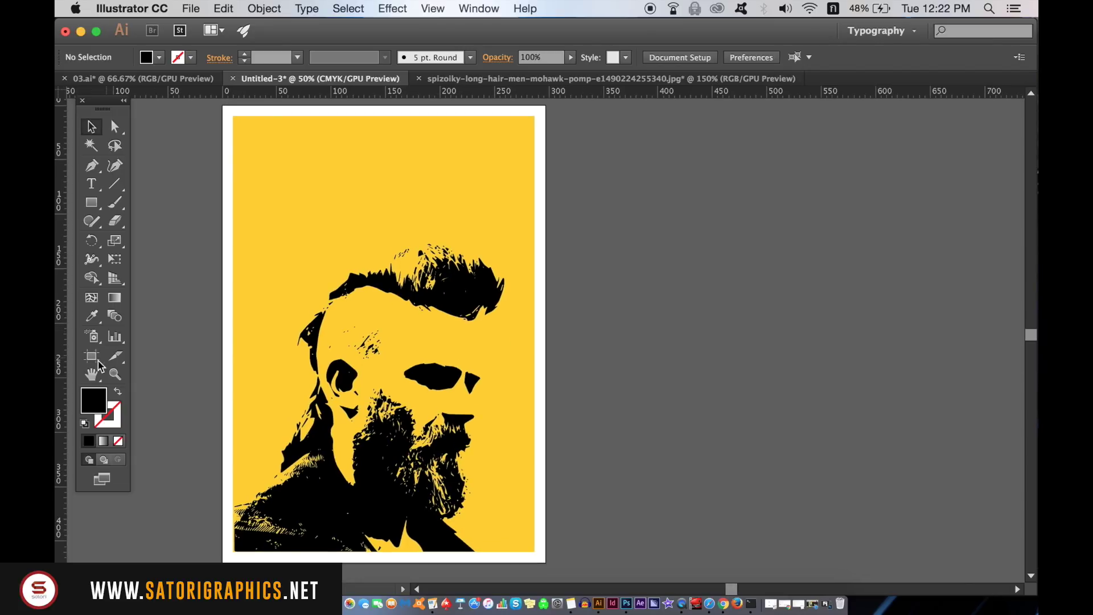
double_click(86, 405)
drag(644, 359, 582, 283)
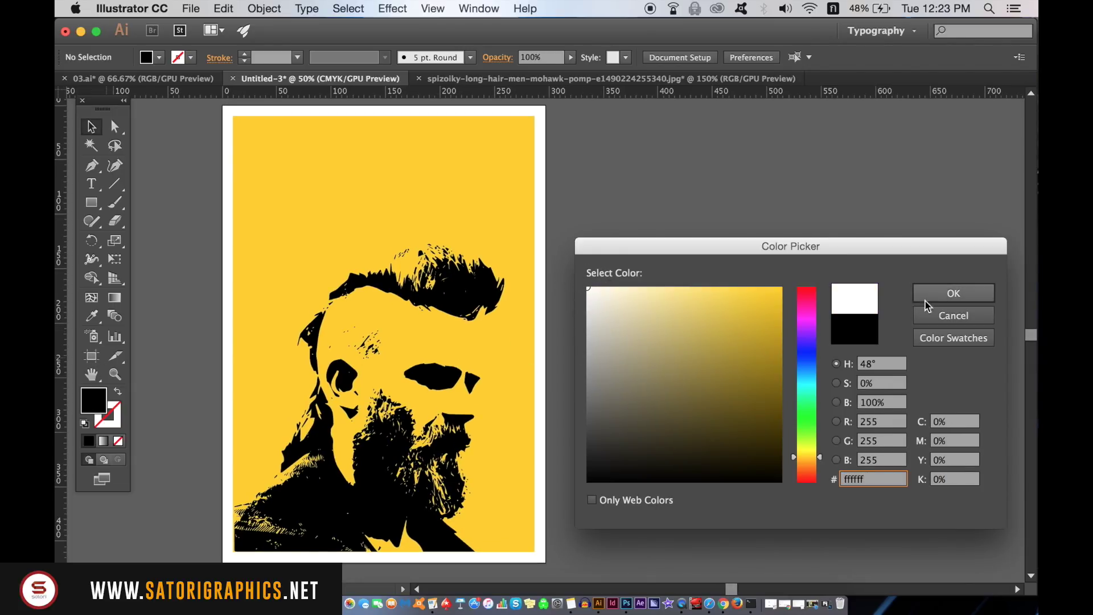
click(928, 293)
Draw a white angular shape with the Pen tool beside the beard at the lower right
click(91, 165)
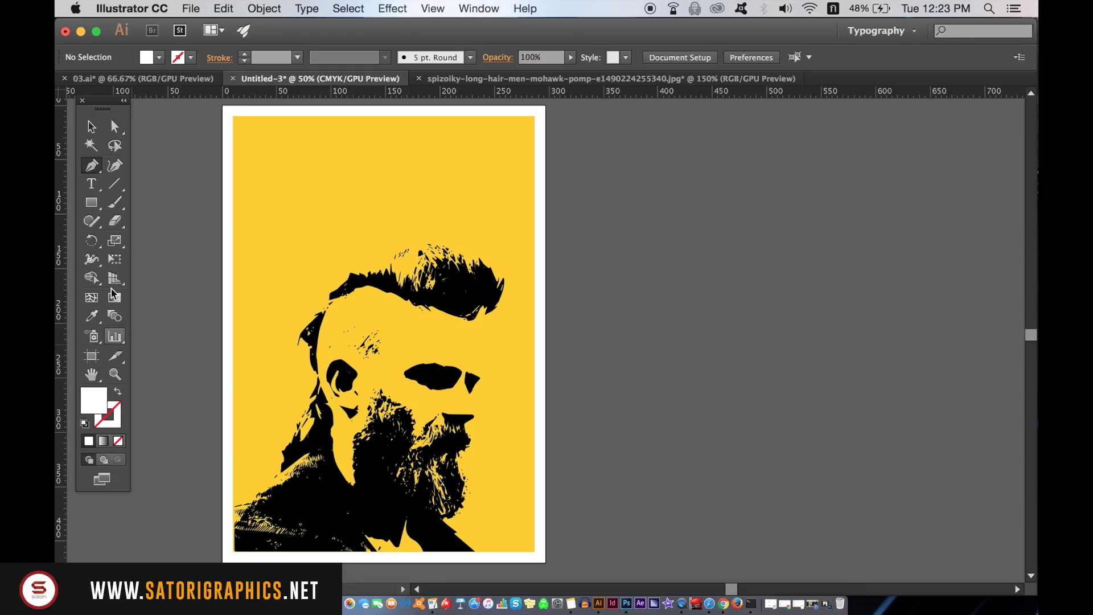
click(91, 127)
click(430, 306)
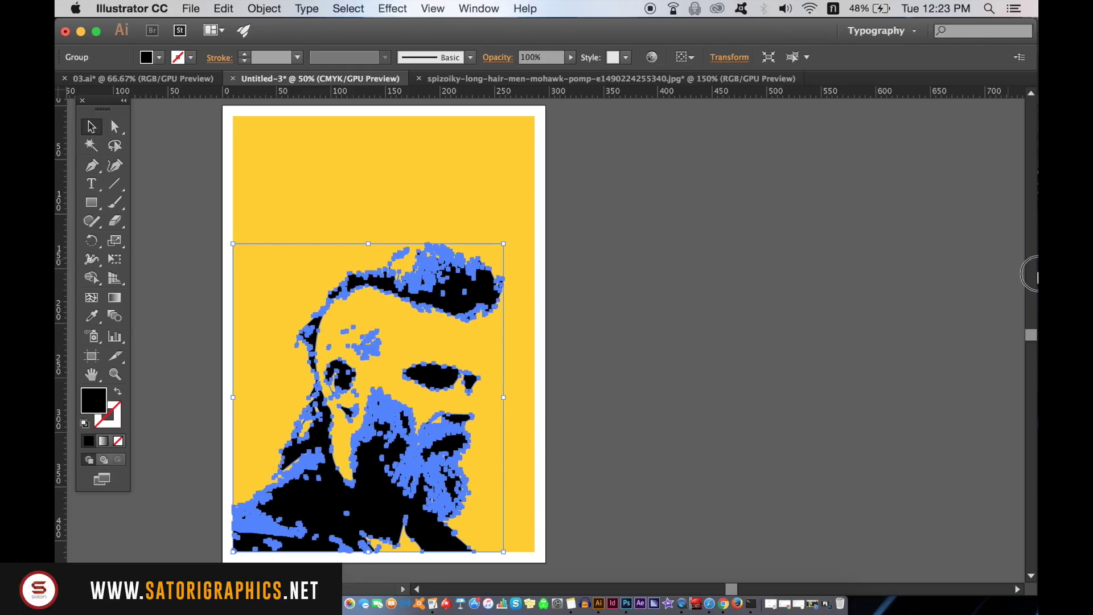
click(797, 274)
click(91, 166)
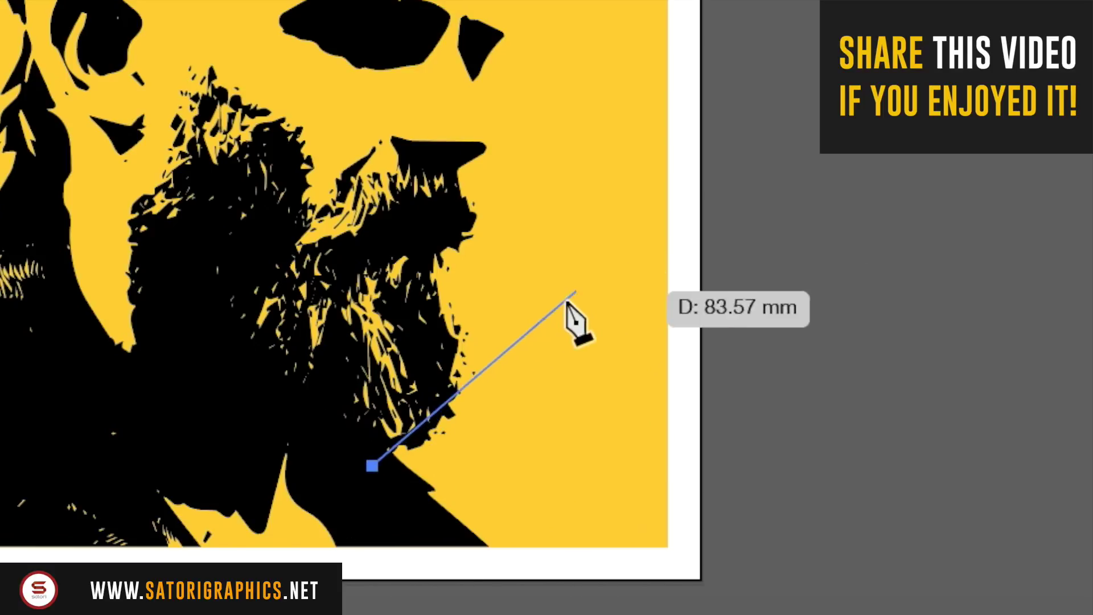
click(552, 364)
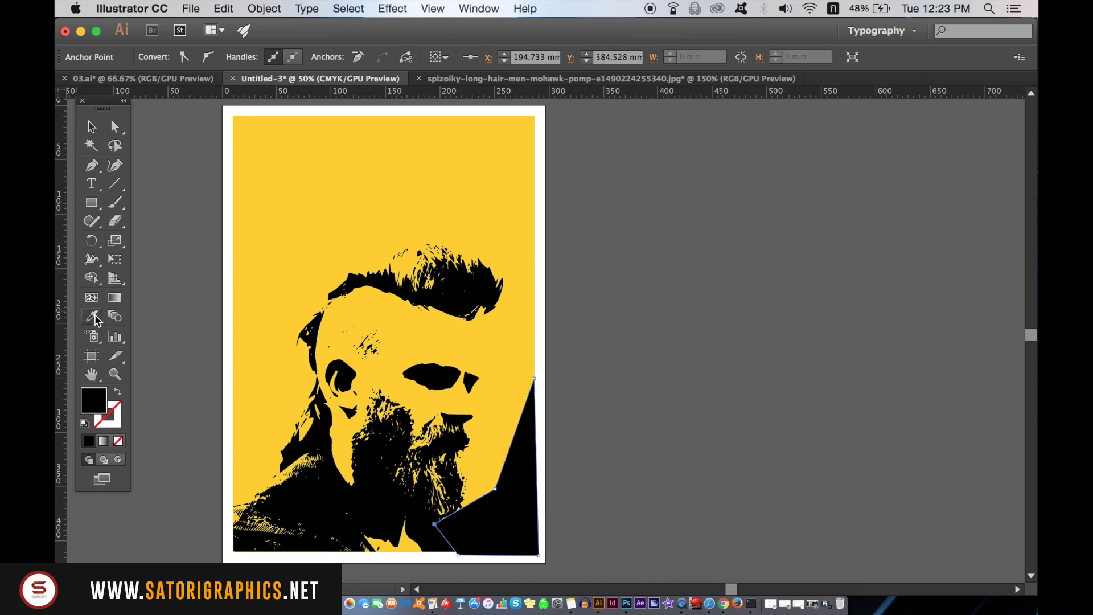
click(228, 303)
key(v)
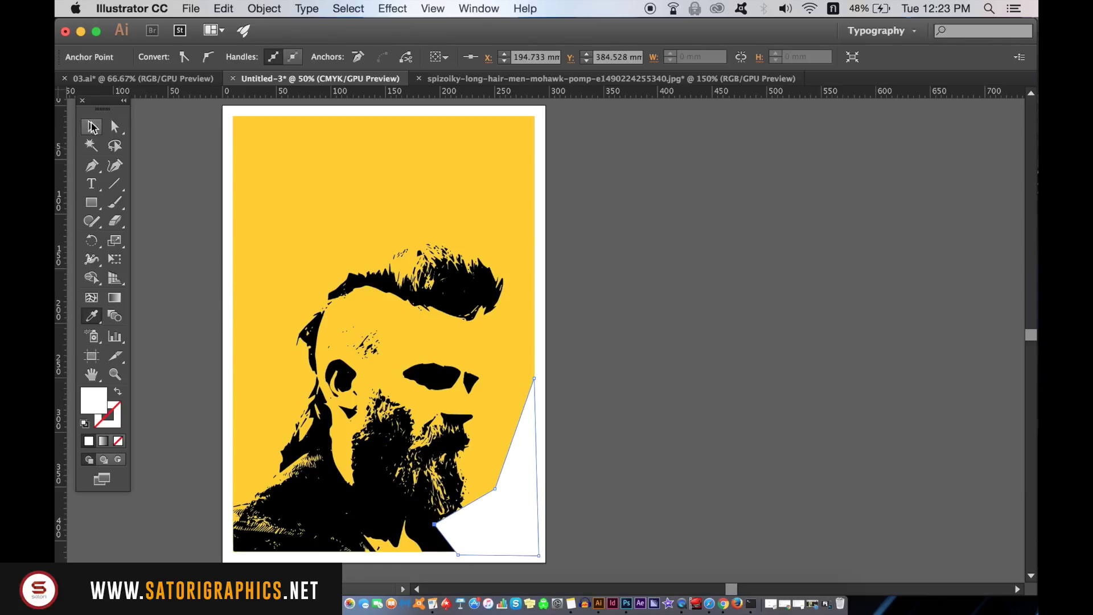
click(170, 166)
key(ctrl+minus)
key(ctrl+minus)
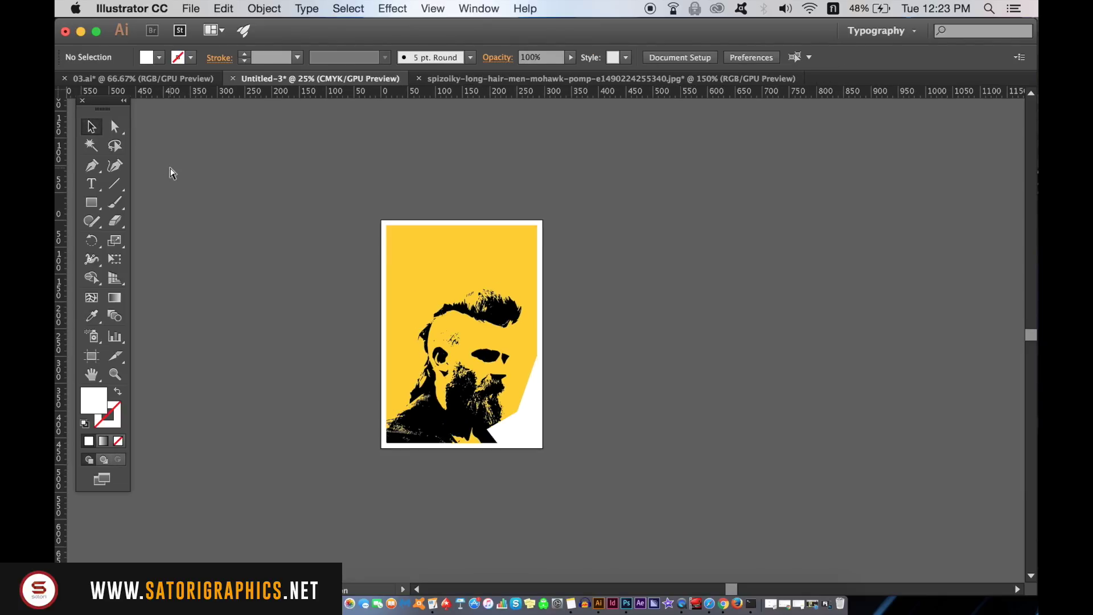
key(ctrl+plus)
key(ctrl+plus)
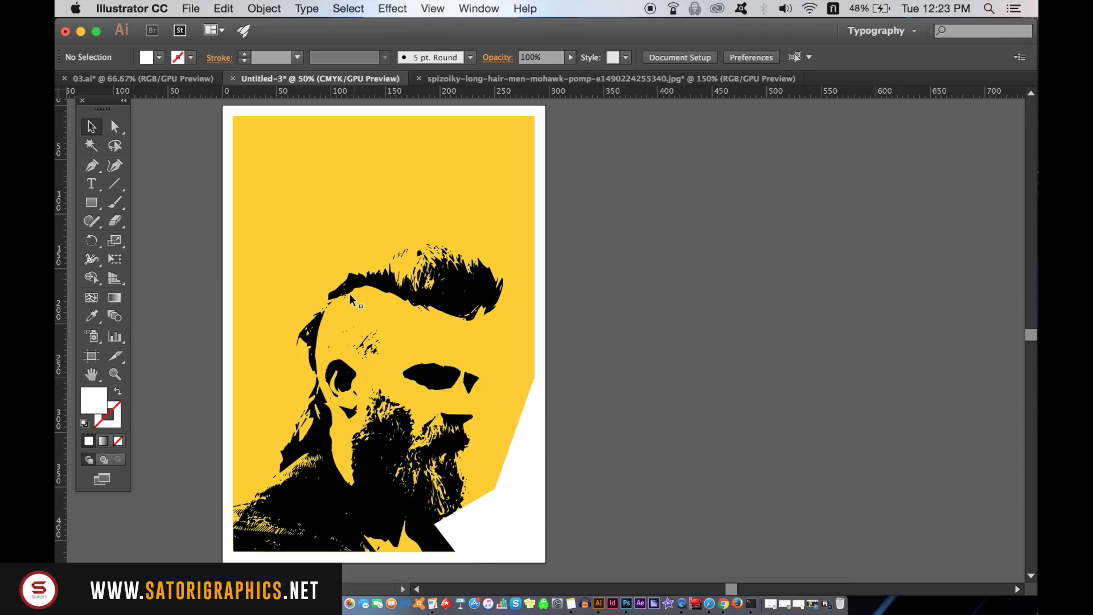
Adjust the white panel's corner anchors with Direct Selection, undoing the unwanted drag
click(114, 126)
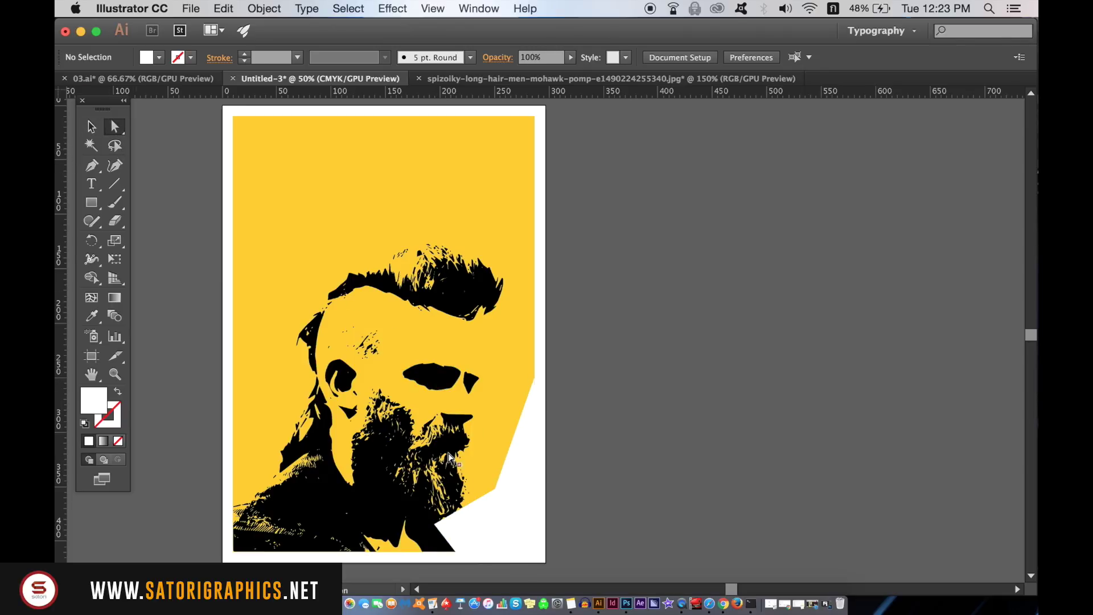
click(515, 520)
drag(539, 561, 493, 551)
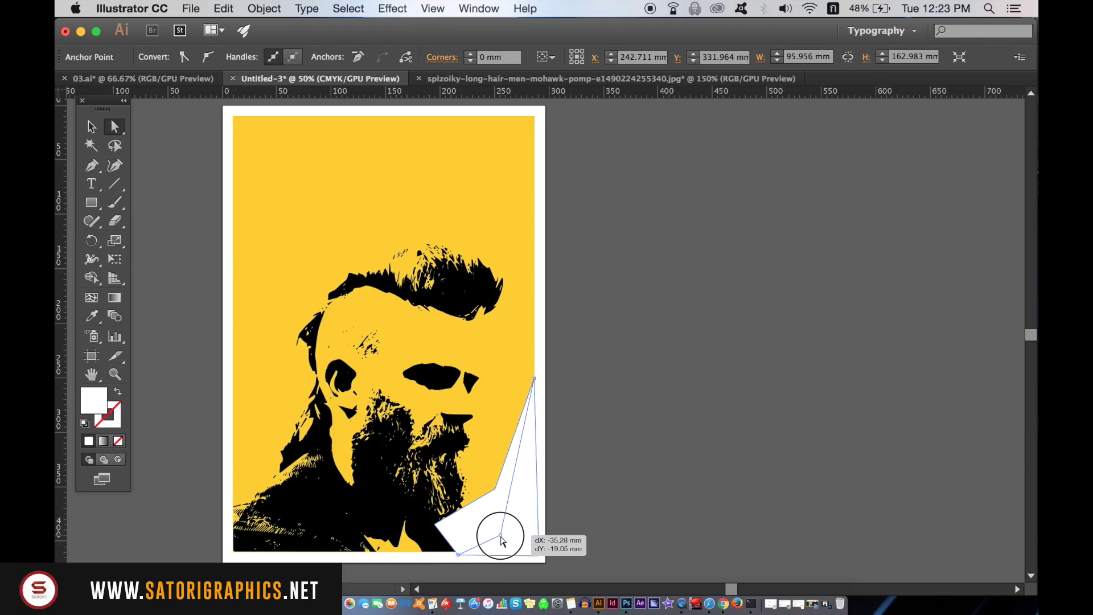
drag(493, 551, 501, 529)
click(684, 475)
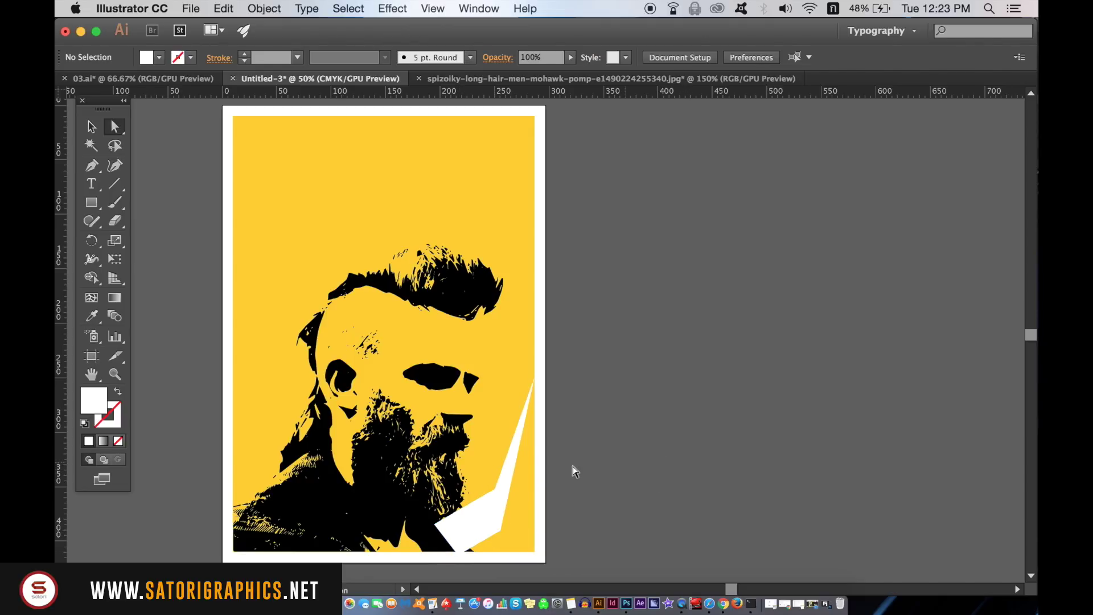
key(cmd+z)
click(608, 458)
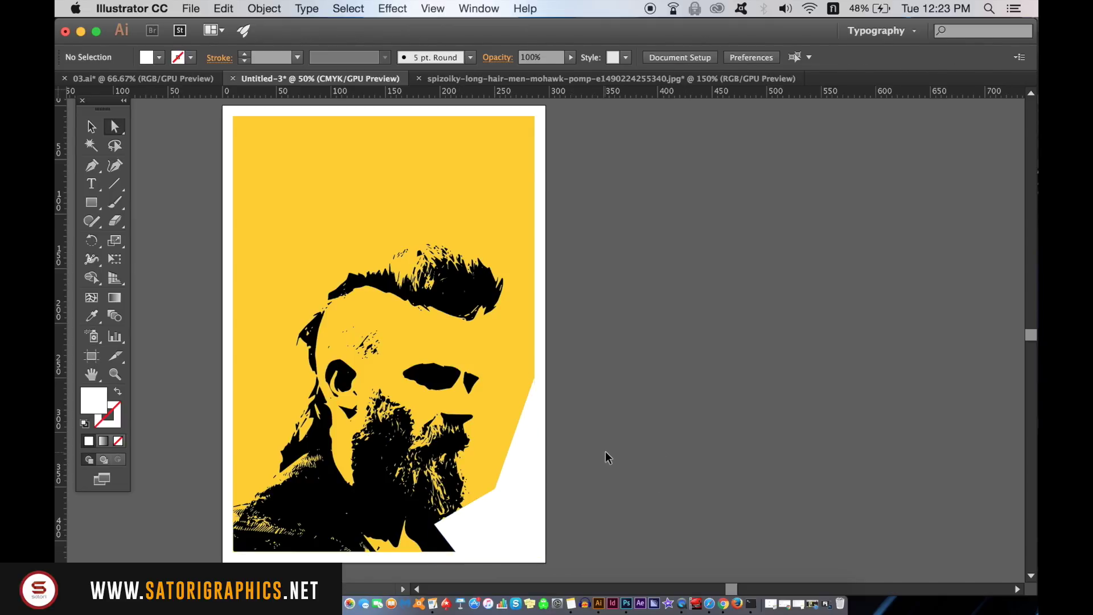
key(super+minus)
key(super+equal)
click(91, 165)
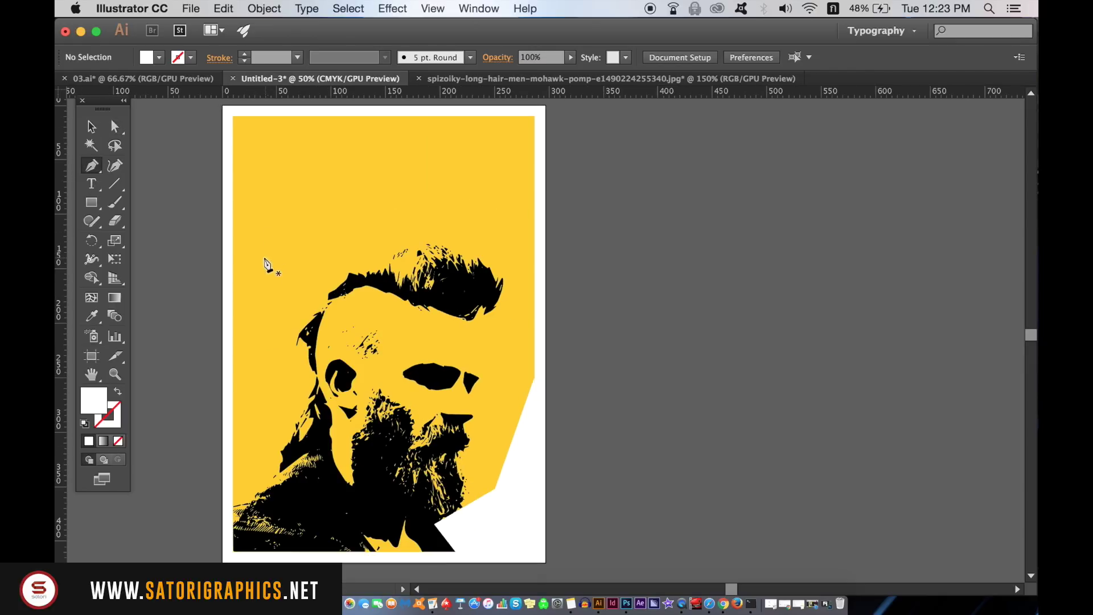
Draw a closed white four-cornered shape above the hair at the upper left
click(244, 185)
click(372, 176)
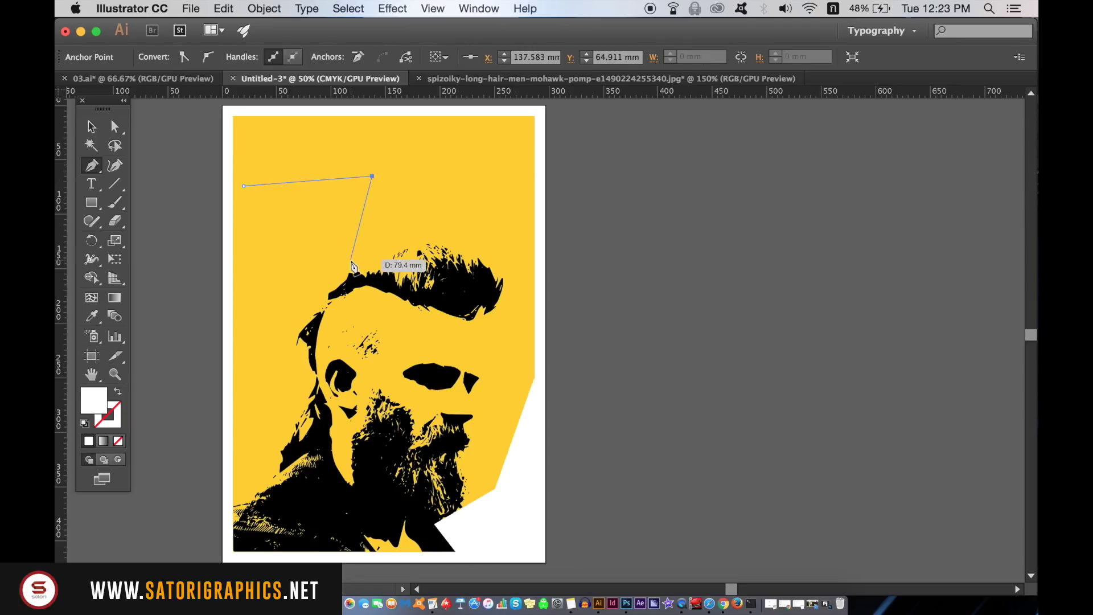
click(343, 285)
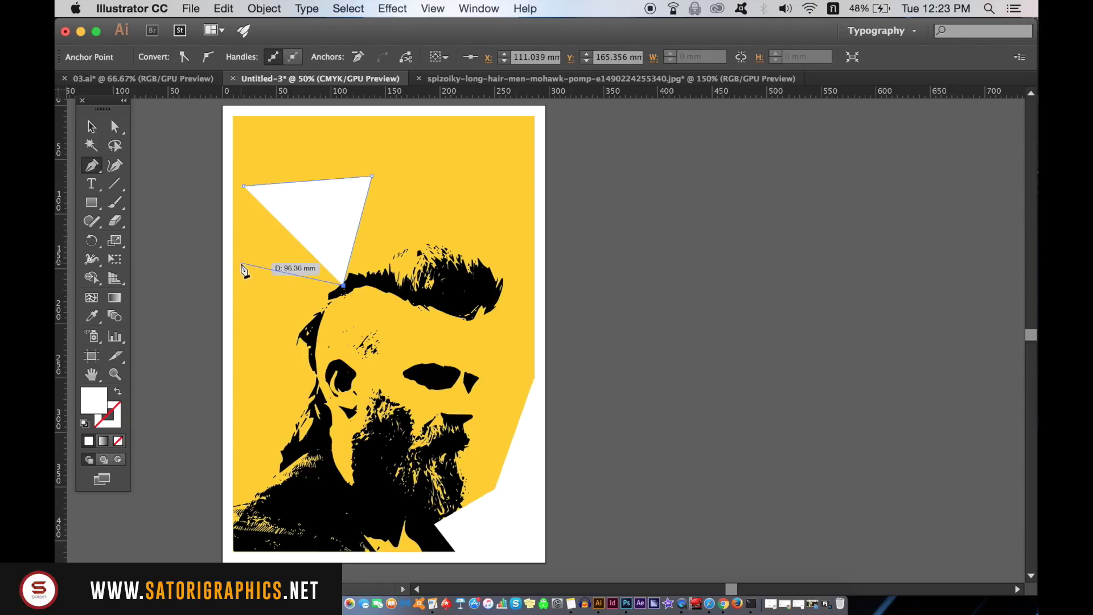
click(239, 261)
click(243, 185)
Select the new upper-left shape and bring up the Transparency panel
click(91, 126)
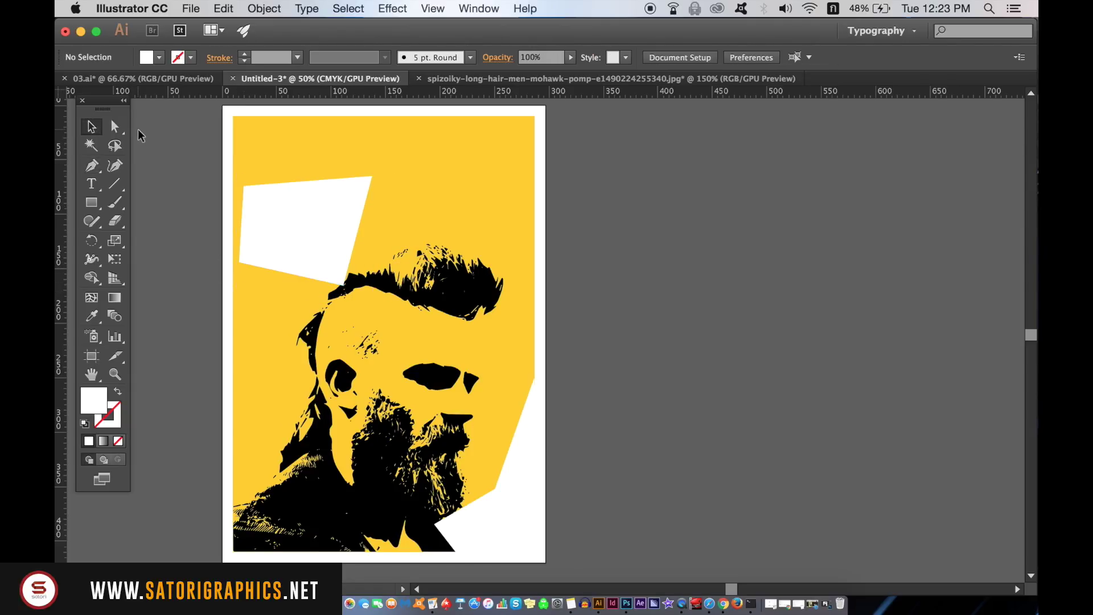
scroll(219, 227, up, 2)
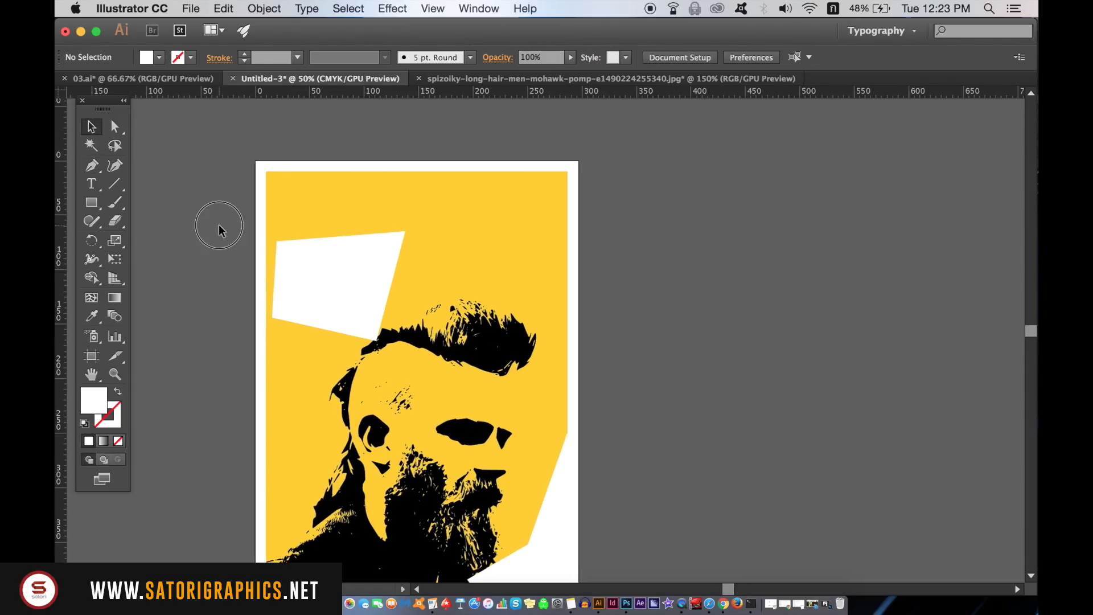
click(354, 245)
click(433, 8)
mouse_move(478, 9)
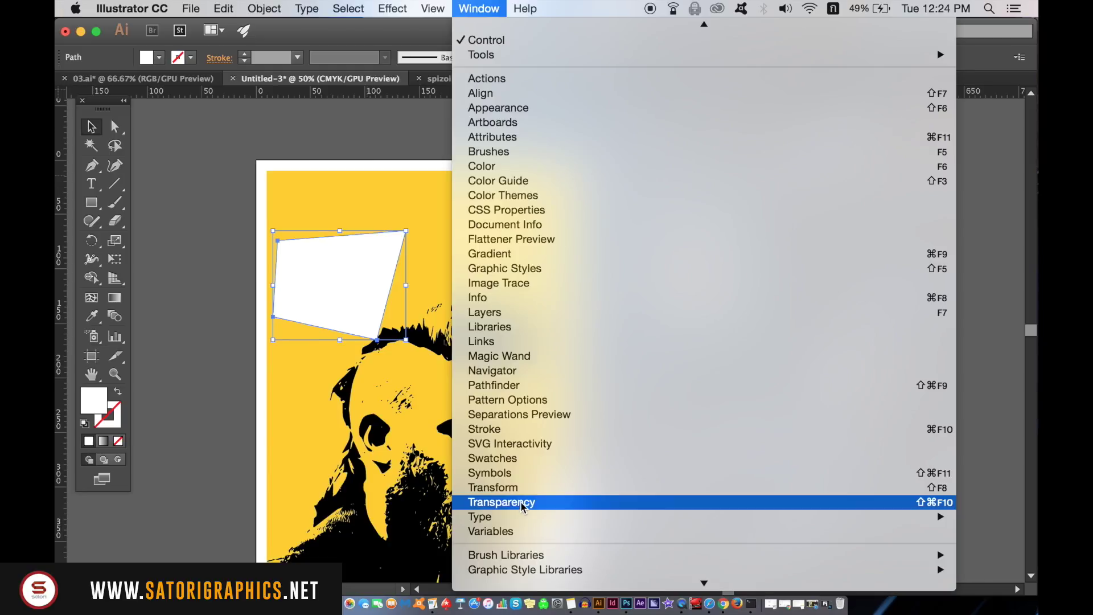
click(159, 382)
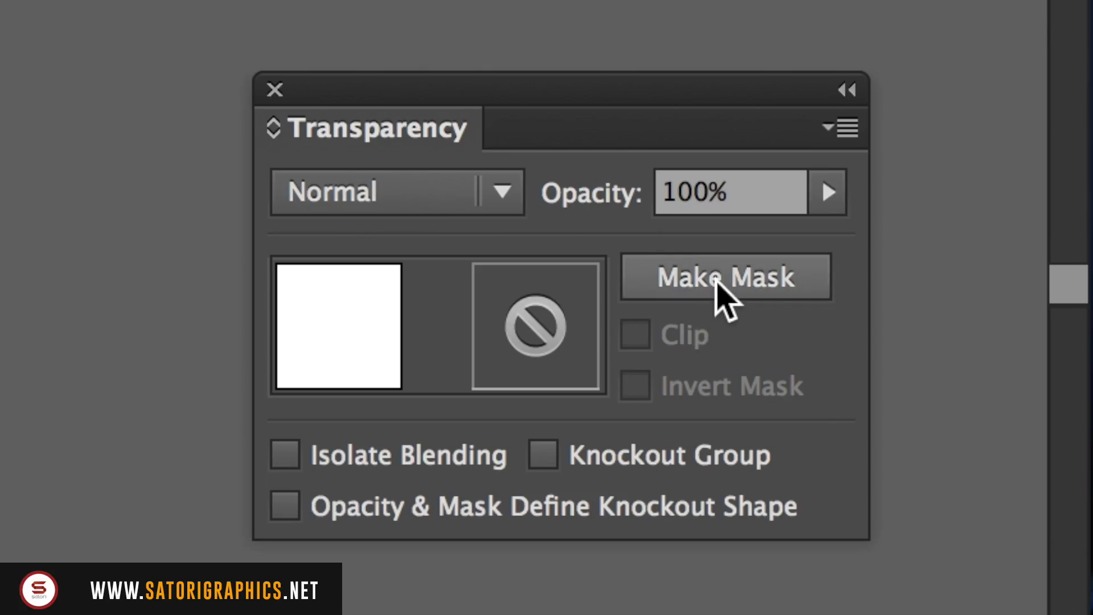
Give the upper-left shape an unclipped opacity mask and grab the heavy grunge texture from 03.ai
click(718, 278)
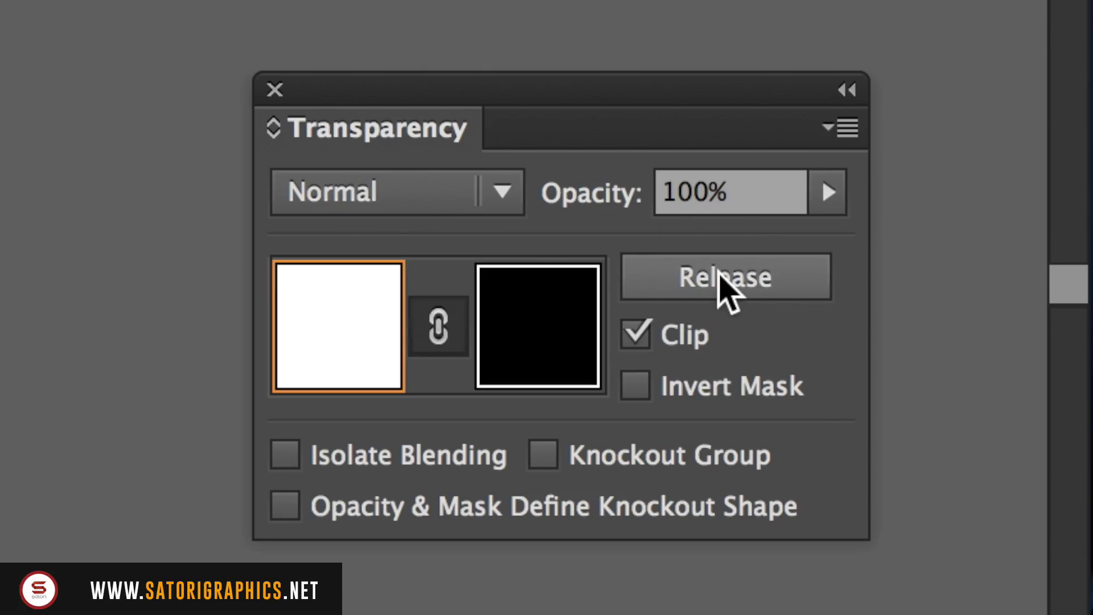
click(664, 338)
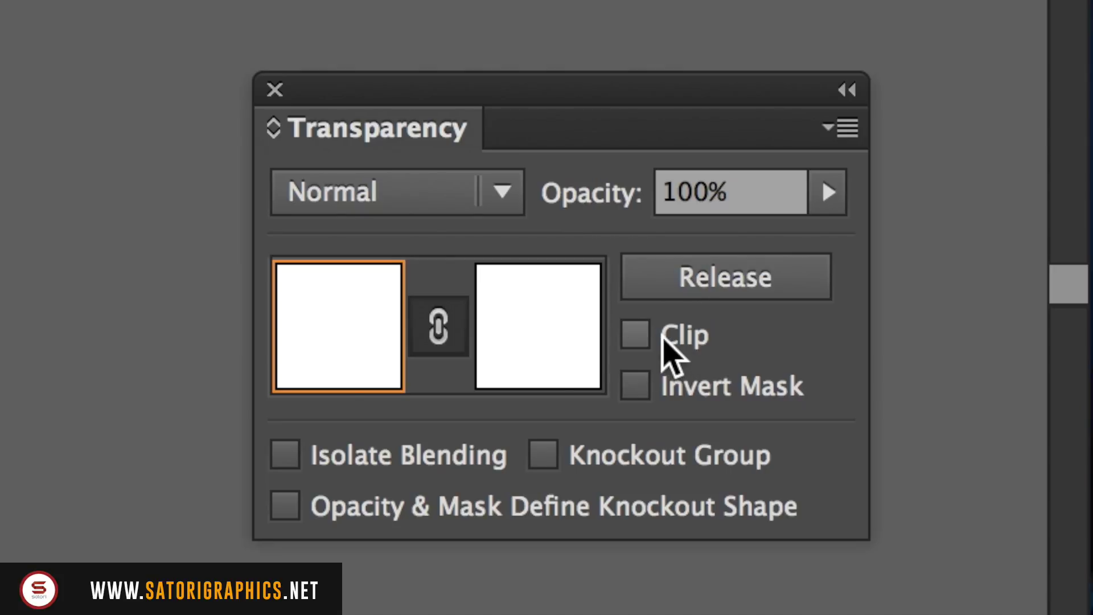
click(563, 330)
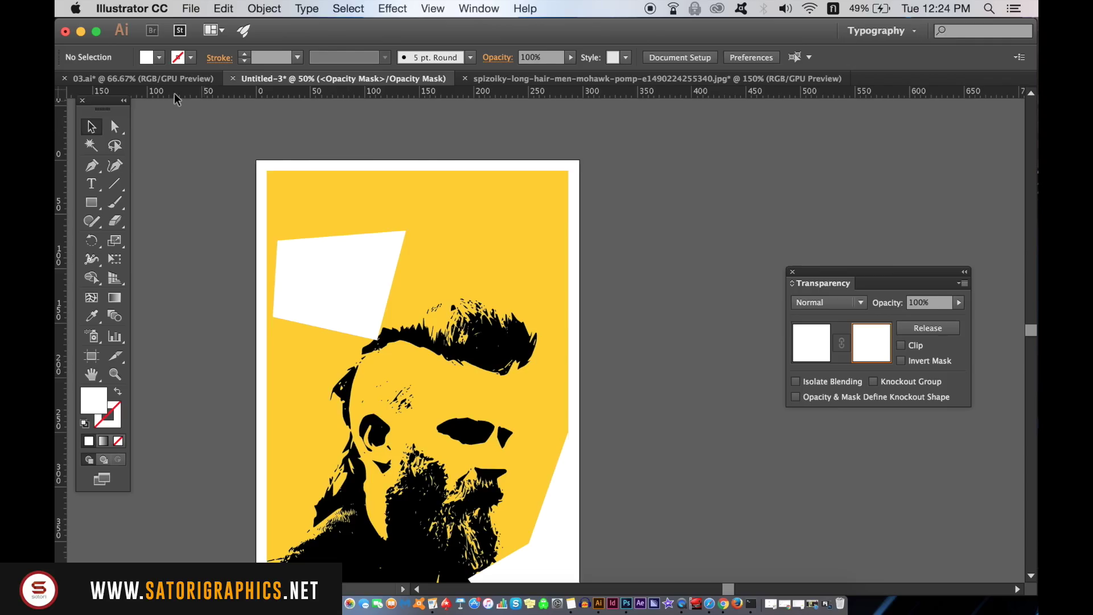
click(178, 80)
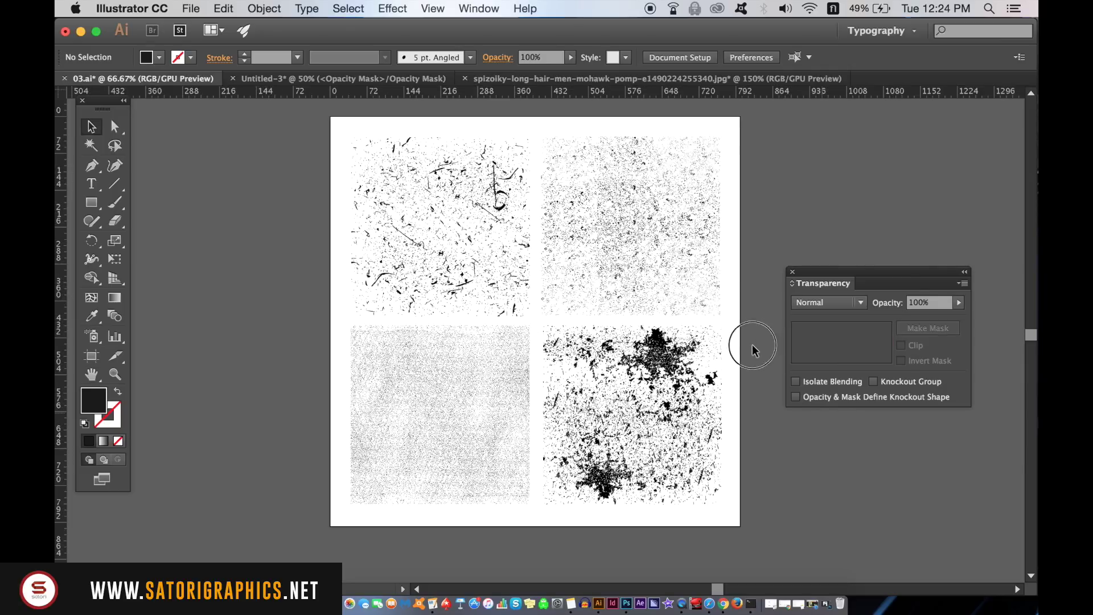
click(661, 461)
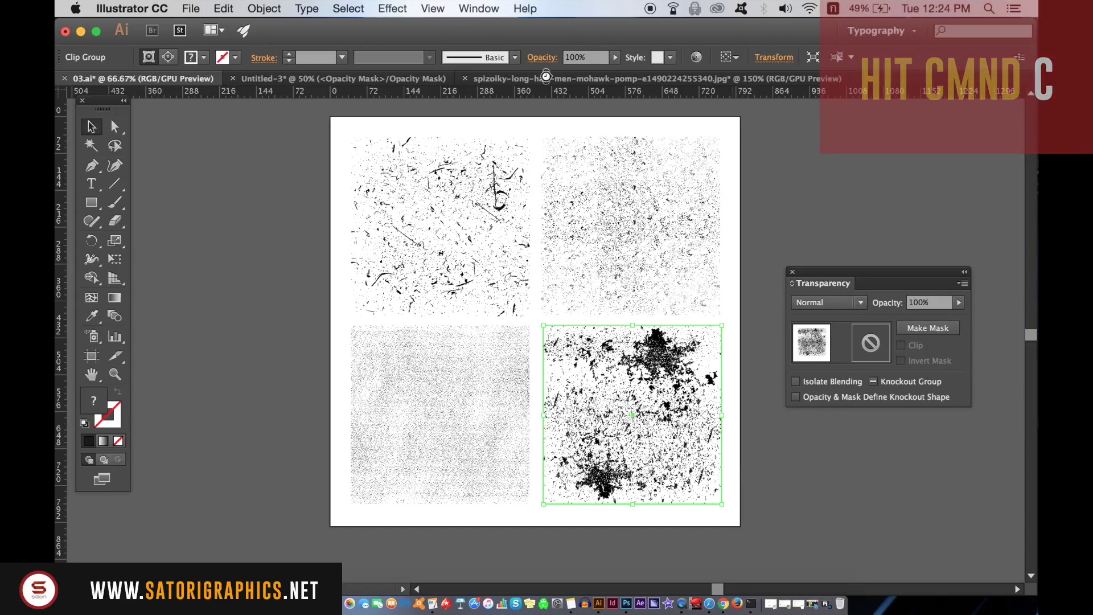
click(396, 81)
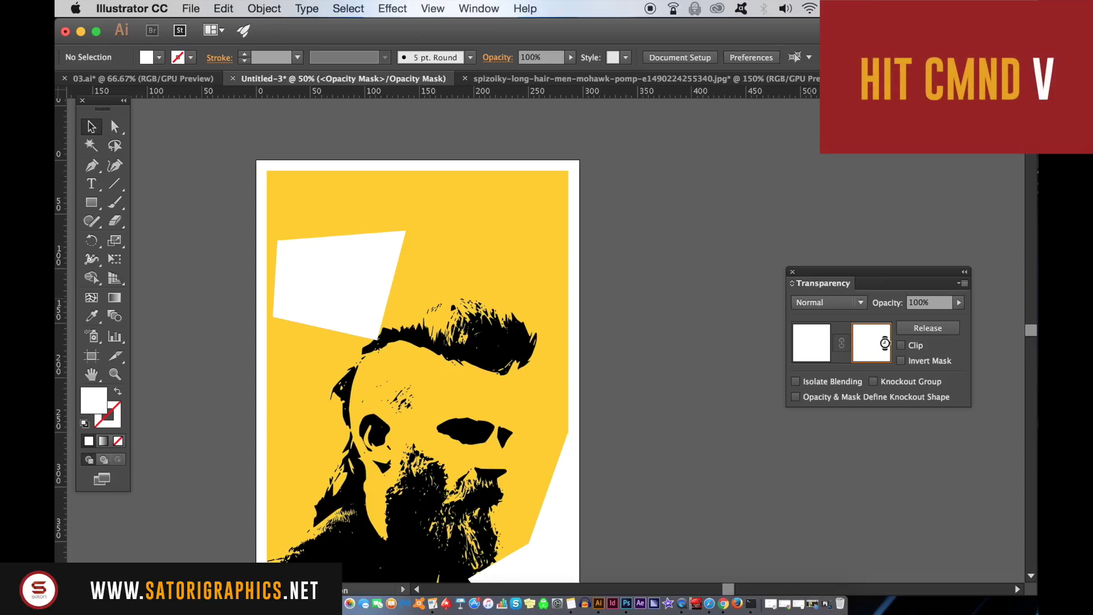
Paste the grunge texture into the mask, fit it over the shape, and exit mask editing
key(super+v)
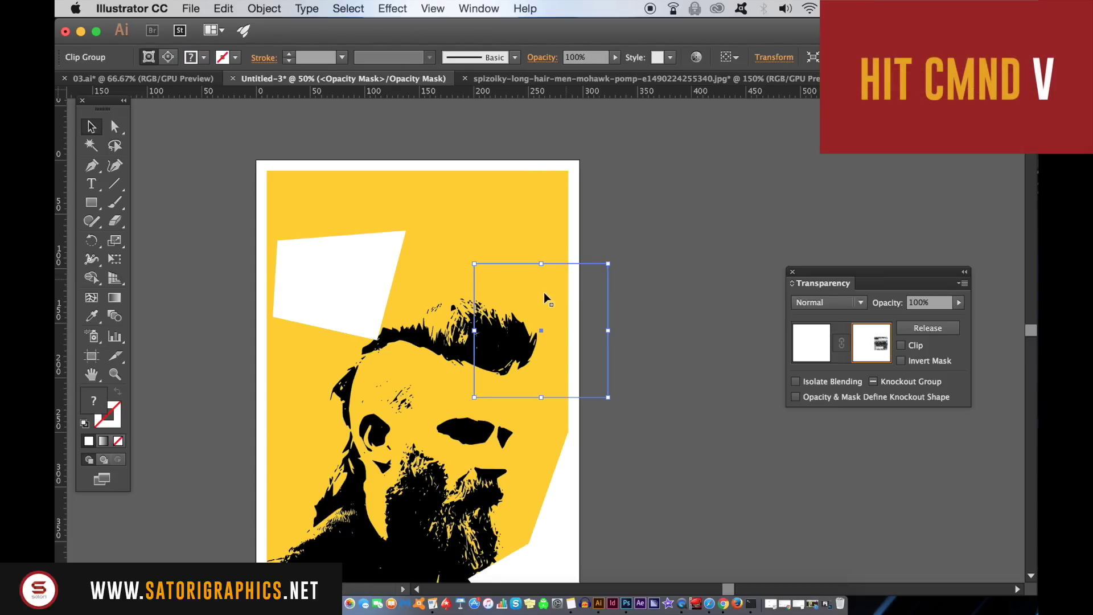
drag(545, 297, 343, 247)
drag(404, 229, 448, 190)
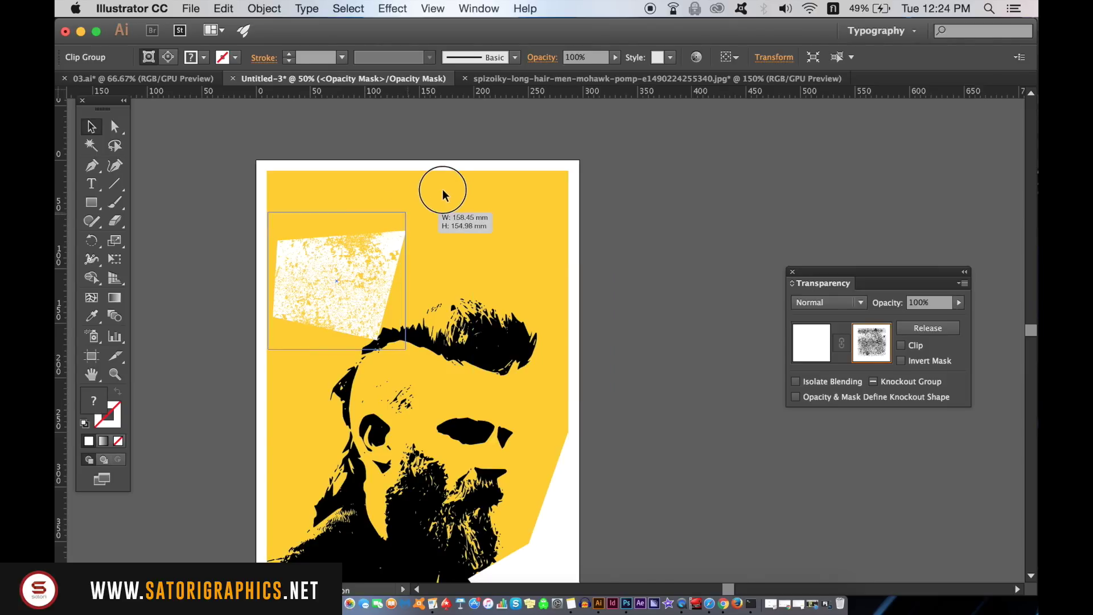
drag(448, 189, 447, 190)
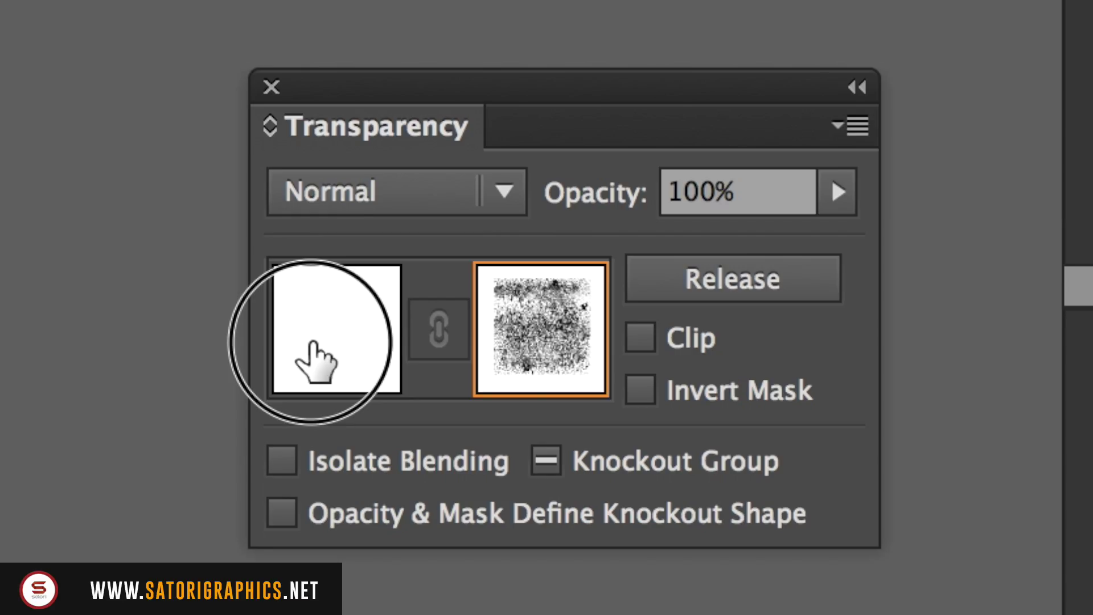
click(314, 343)
click(719, 342)
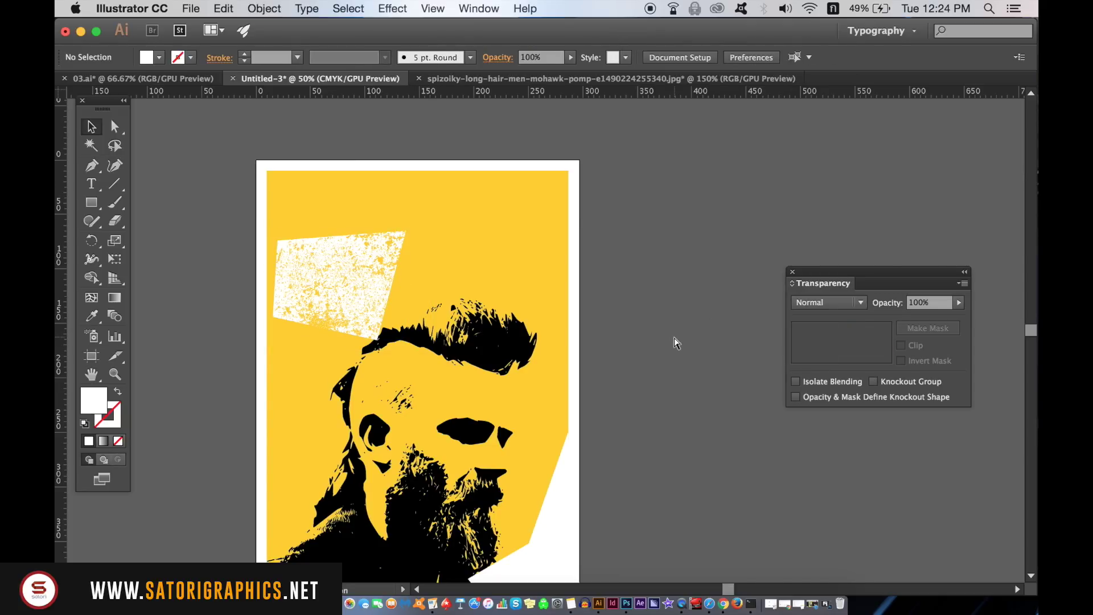
key(super+minus)
key(super+minus)
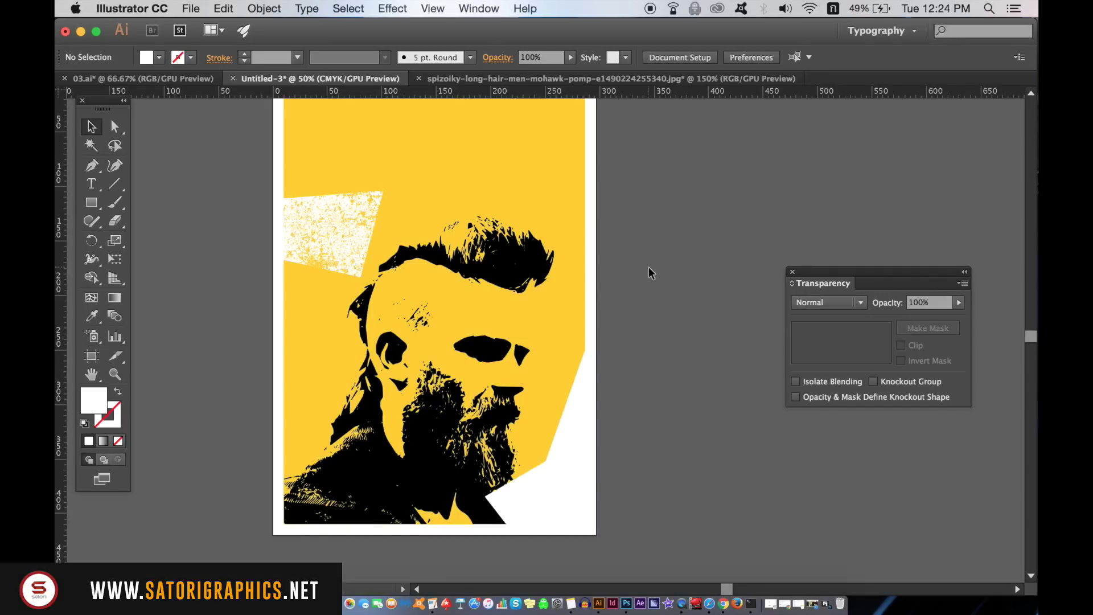
Give the lower-right panel an unclipped opacity mask and pick the scratchy texture in 03.ai
click(581, 416)
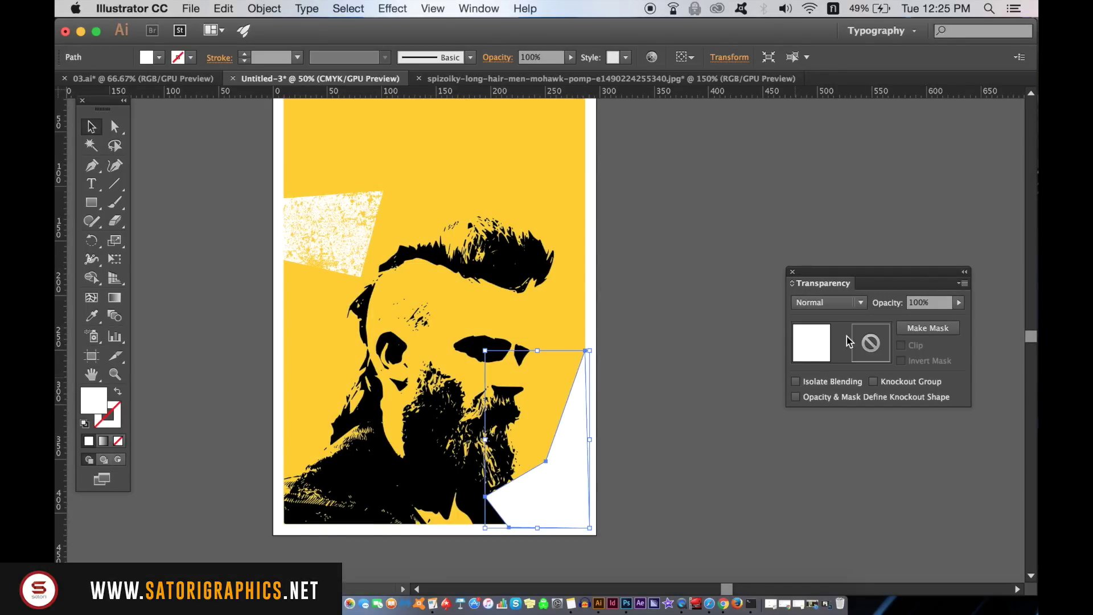
click(925, 328)
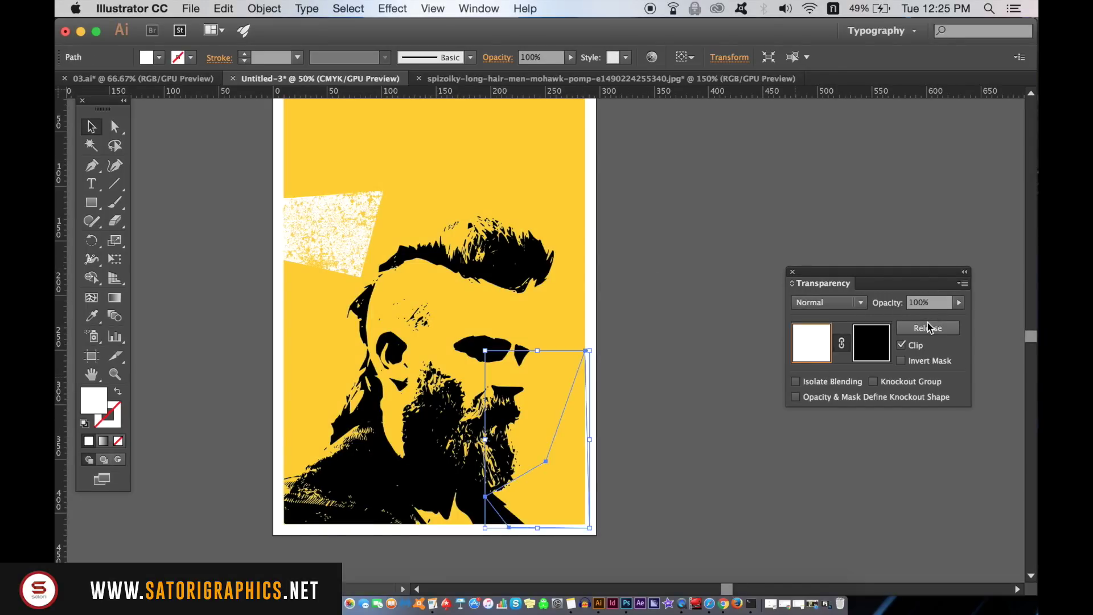
click(914, 347)
click(871, 342)
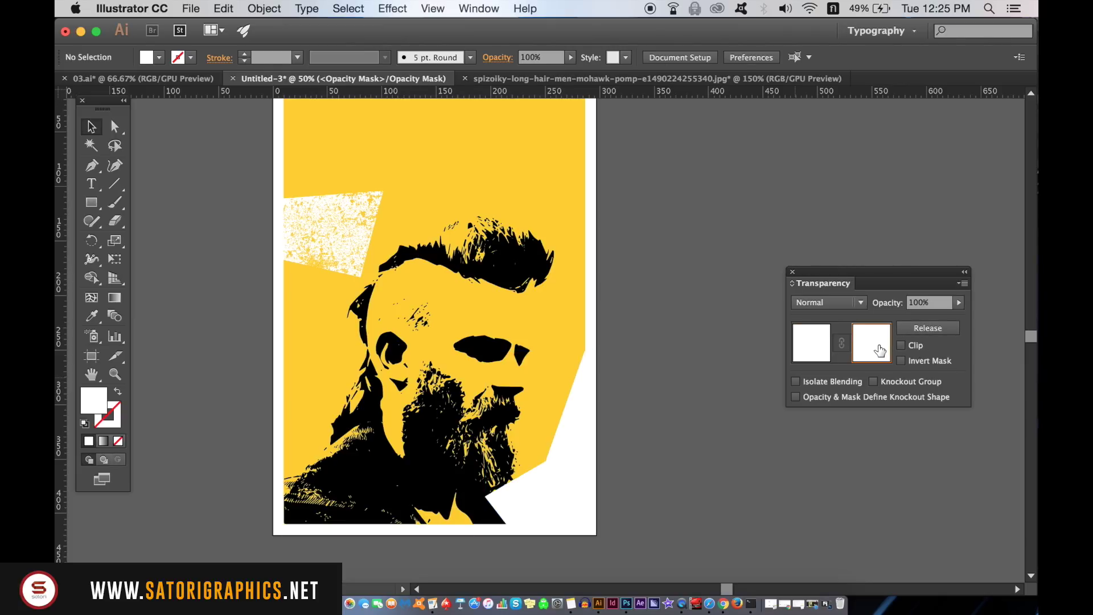
click(589, 81)
click(201, 79)
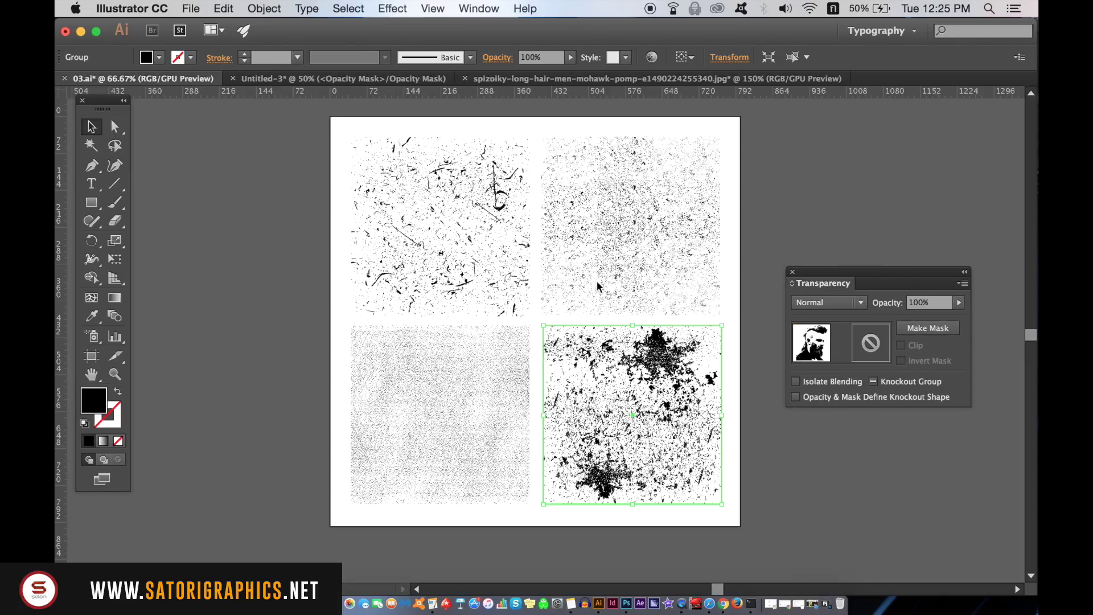
click(428, 228)
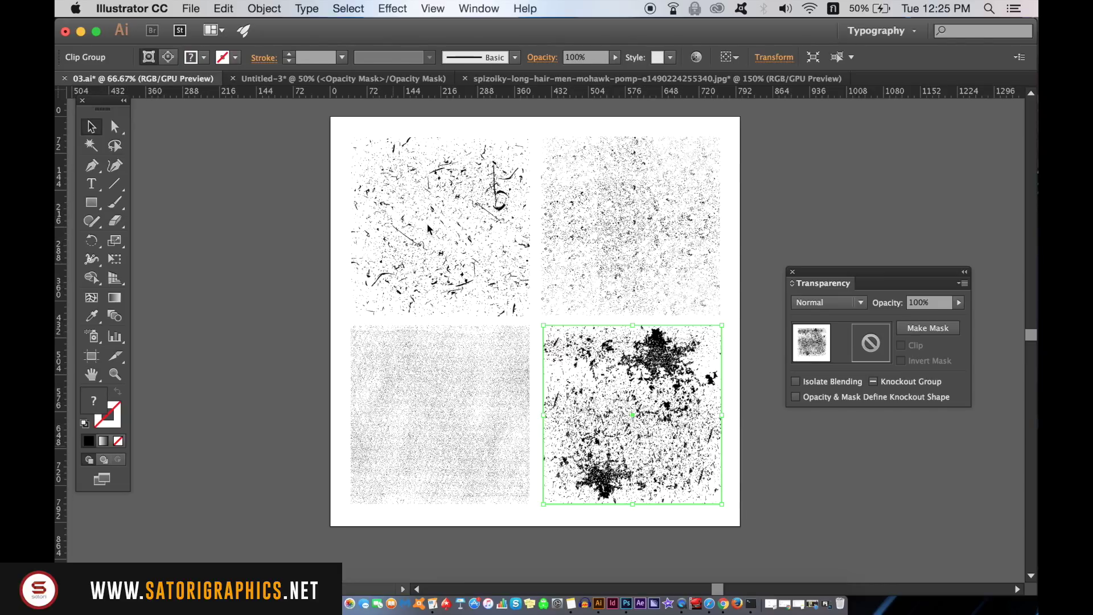
shift+click(428, 227)
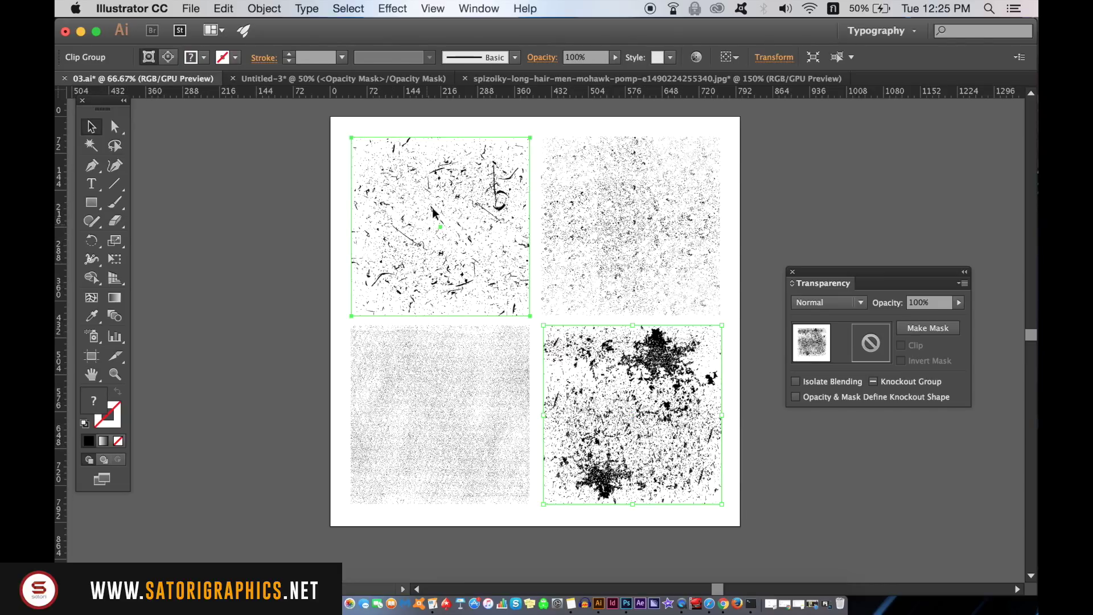
click(434, 213)
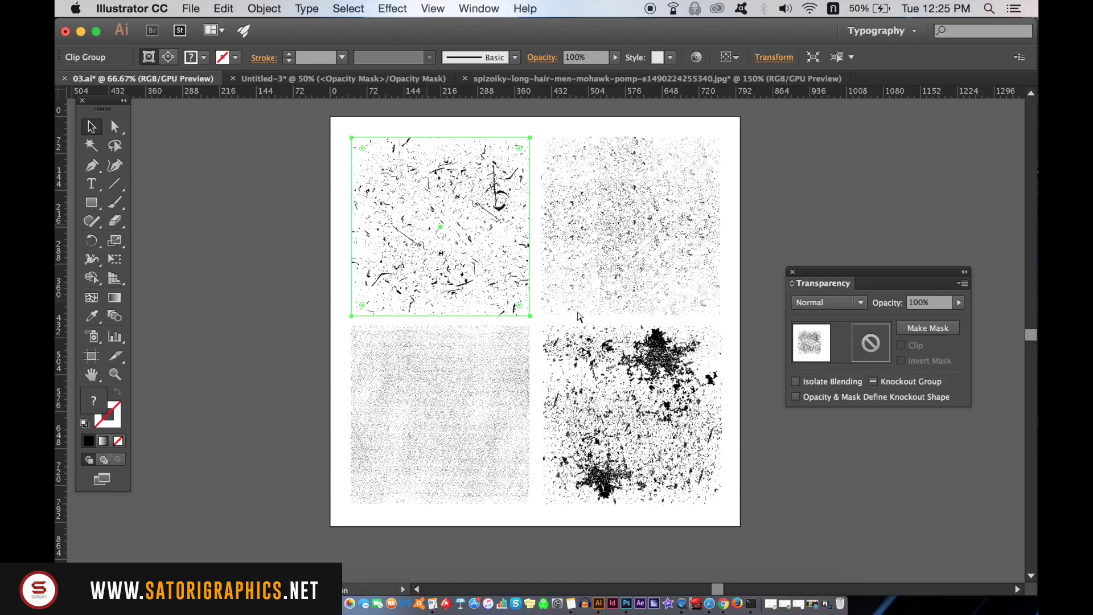
Paste the scratchy texture into the mask, then move and enlarge it over the panel
key(ctrl+Tab)
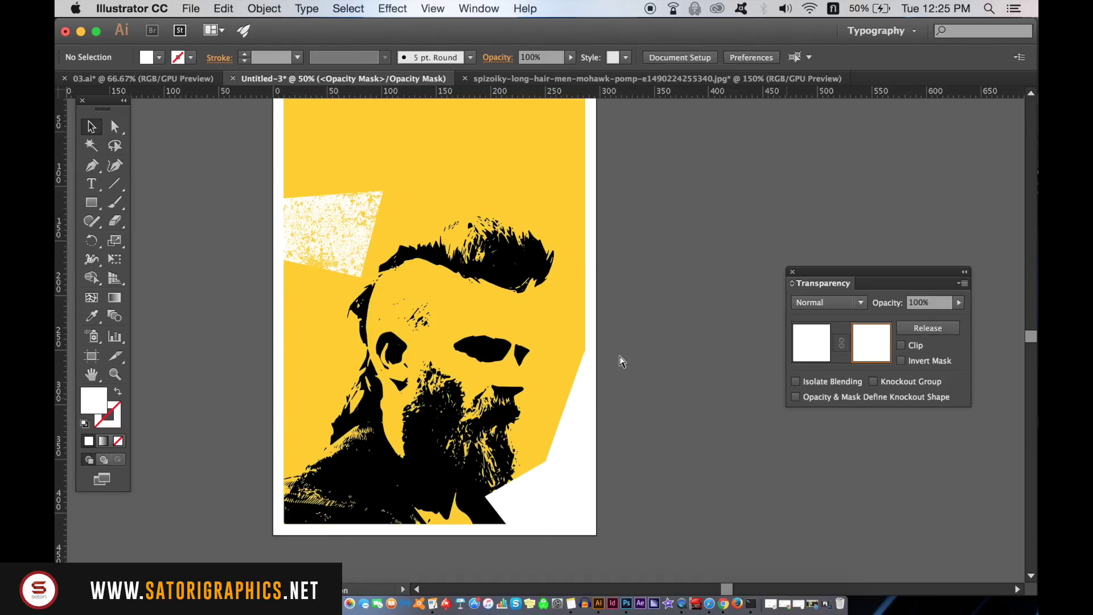
key(ctrl+v)
drag(550, 348, 550, 472)
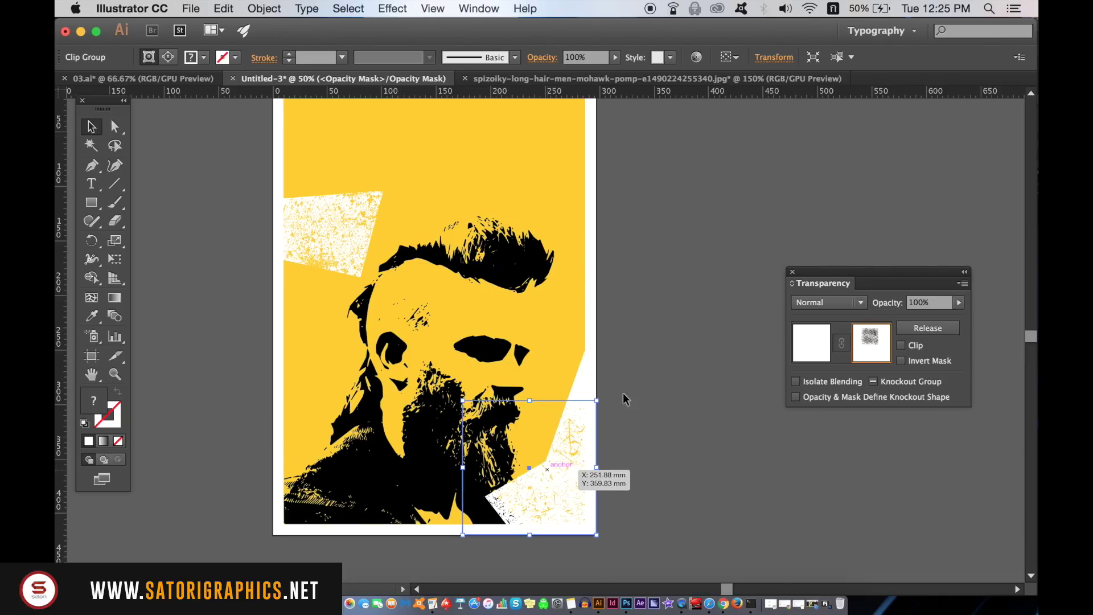
drag(596, 400, 680, 279)
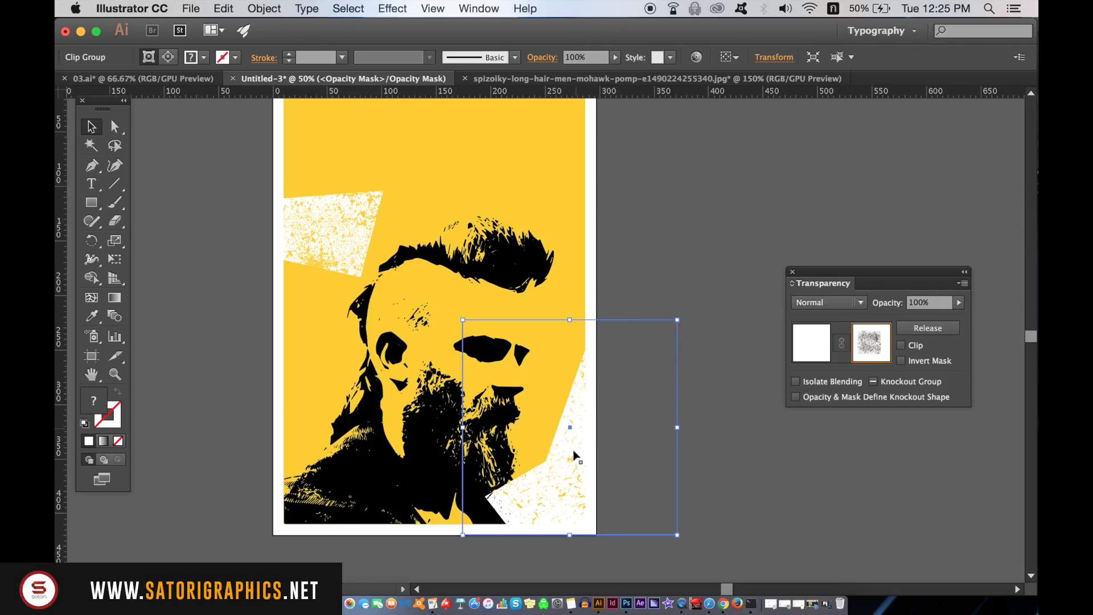
drag(573, 451, 554, 488)
click(767, 302)
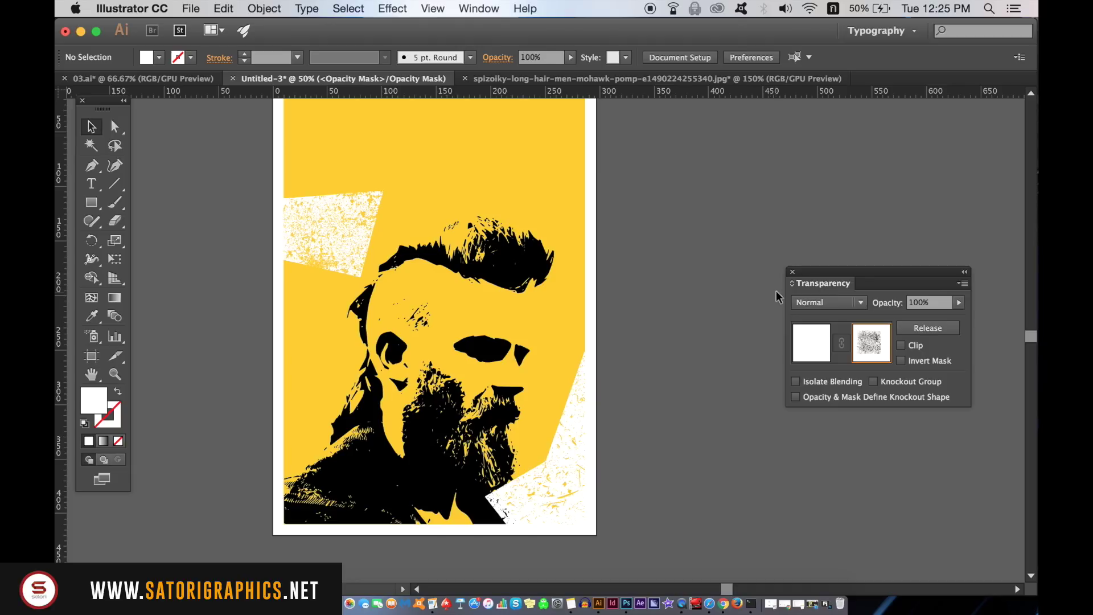
key(ctrl+minus)
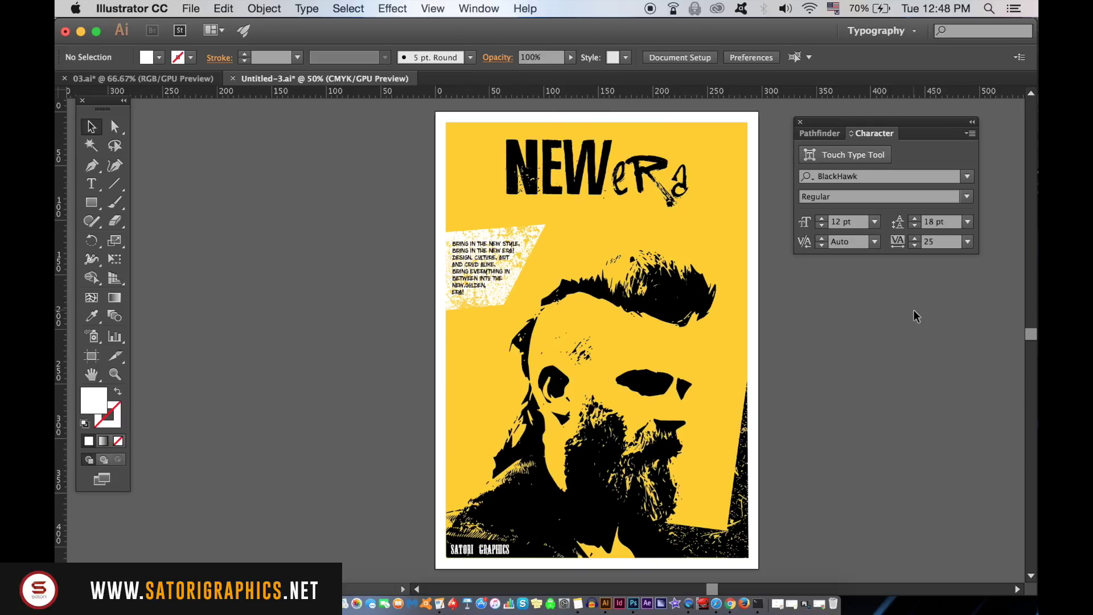
click(736, 523)
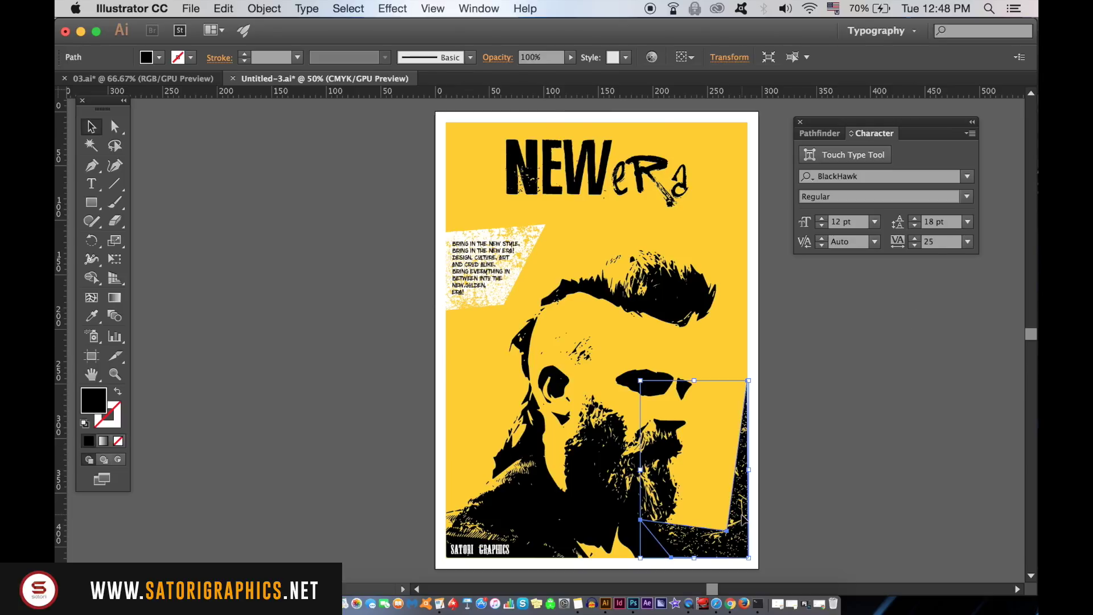
double_click(94, 398)
text(ffffff)
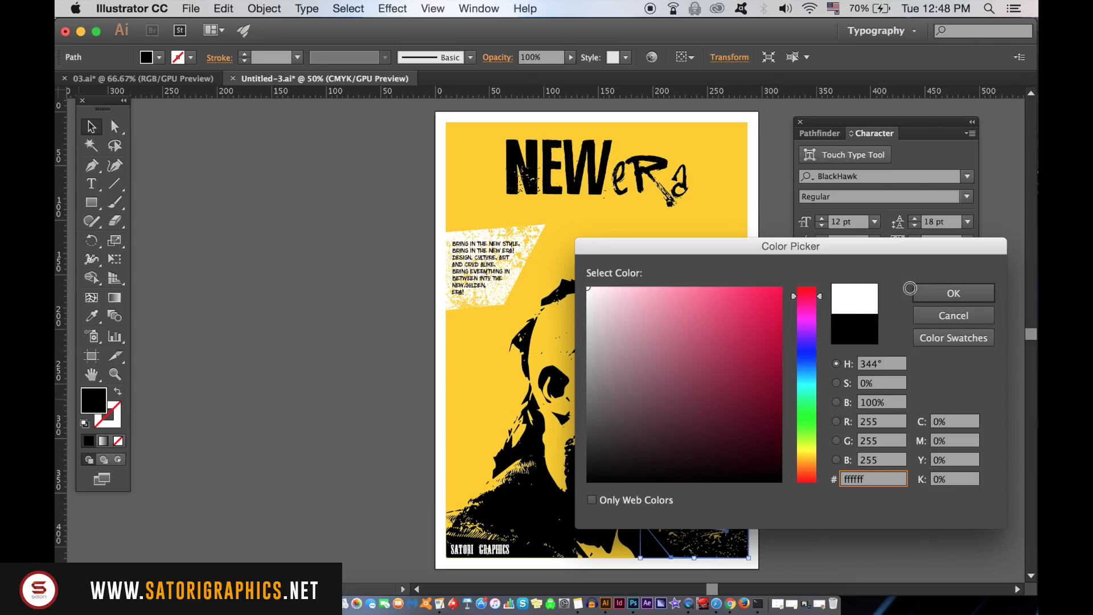
click(927, 294)
click(948, 359)
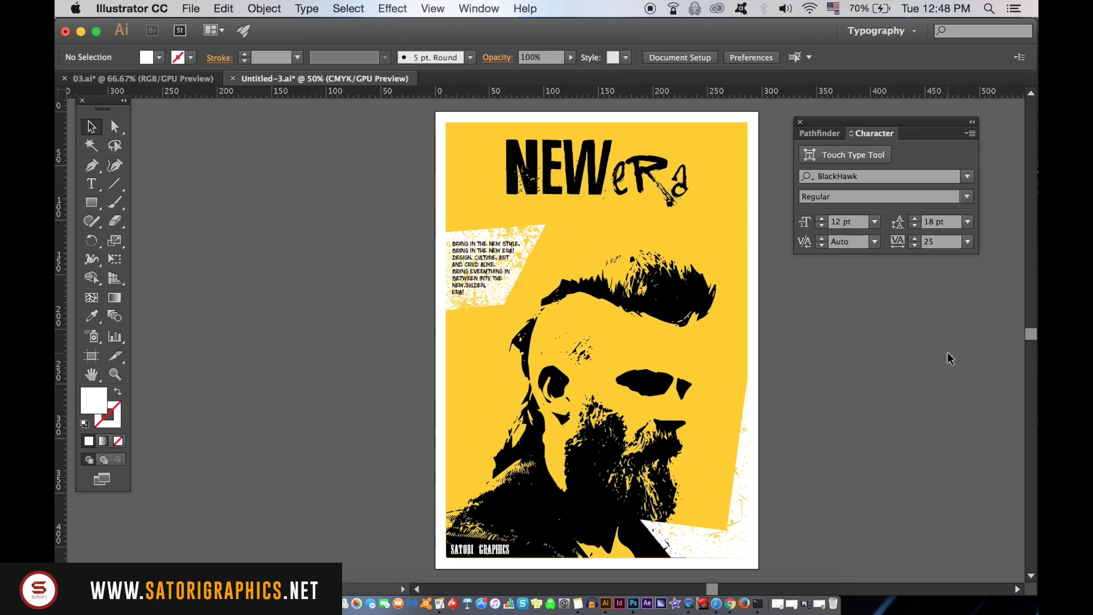
key(ctrl+z)
key(ctrl+z)
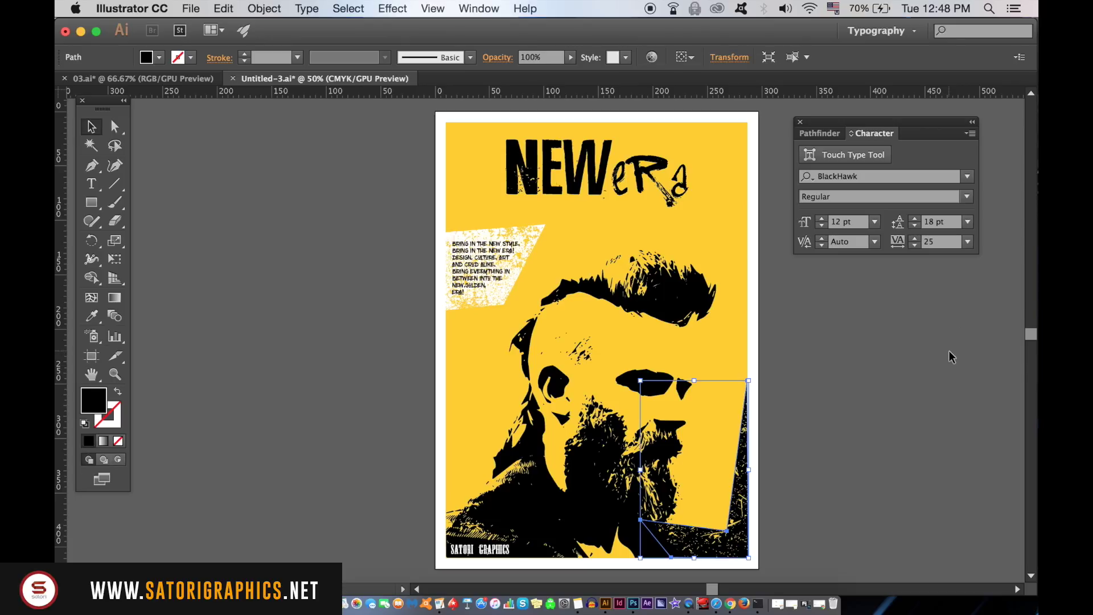
click(949, 358)
click(572, 161)
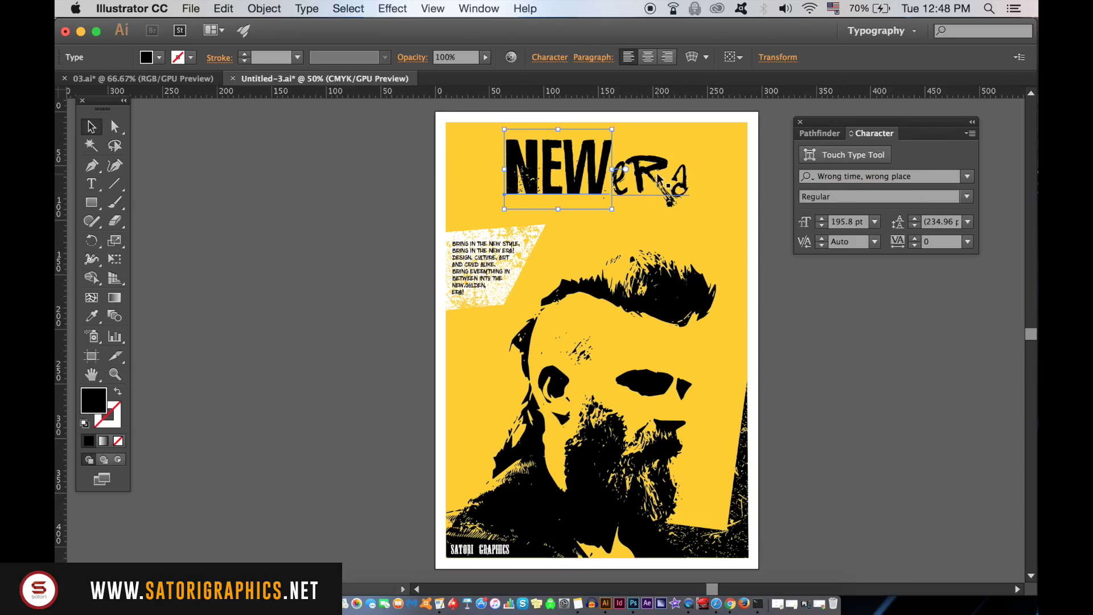
click(659, 181)
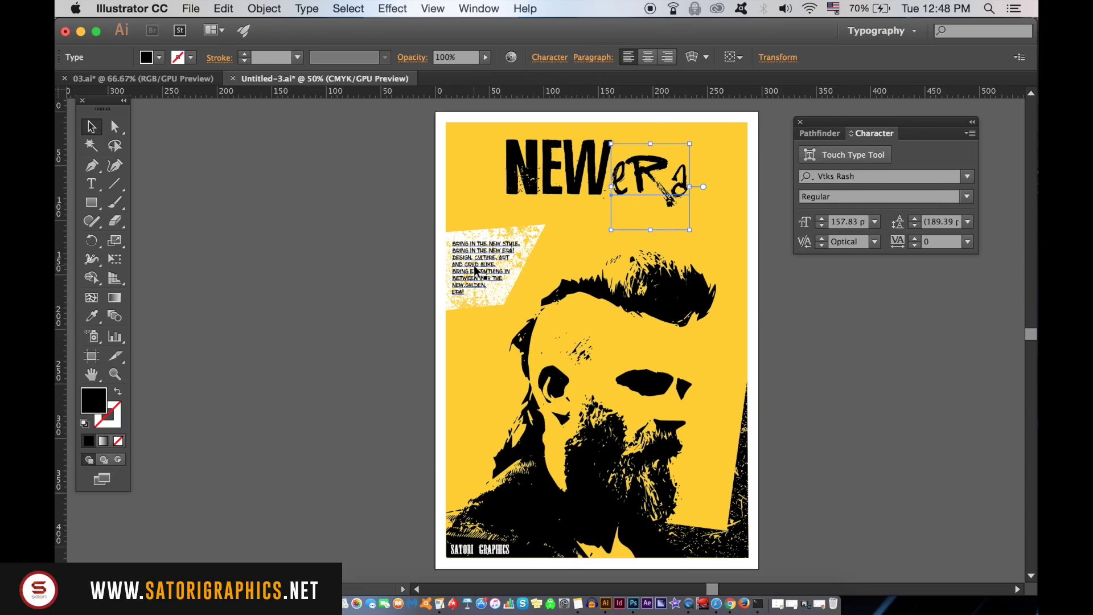
click(476, 272)
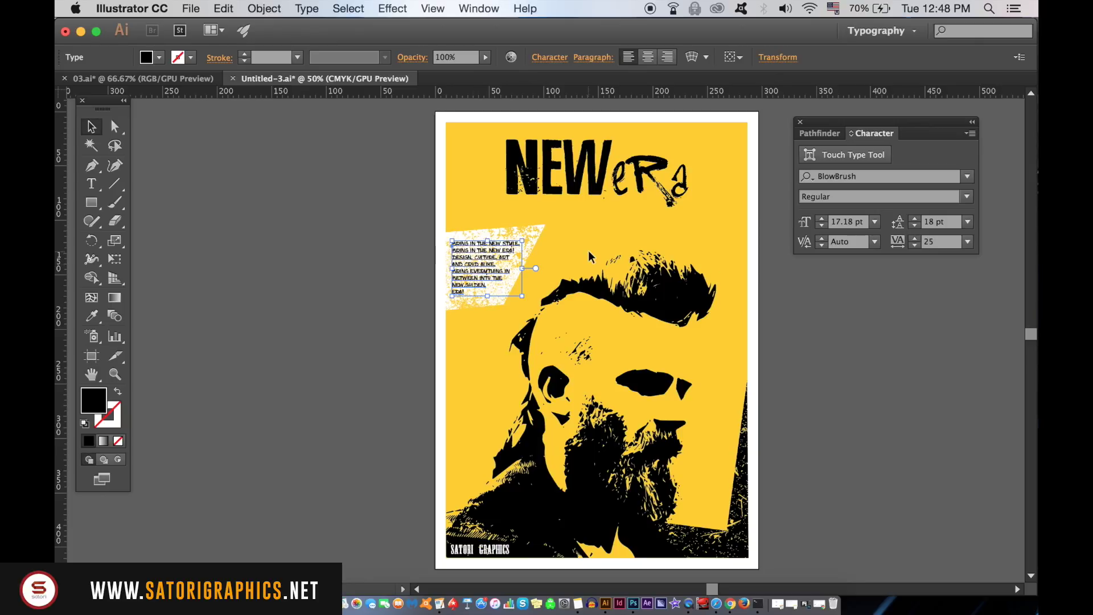
key(super+1)
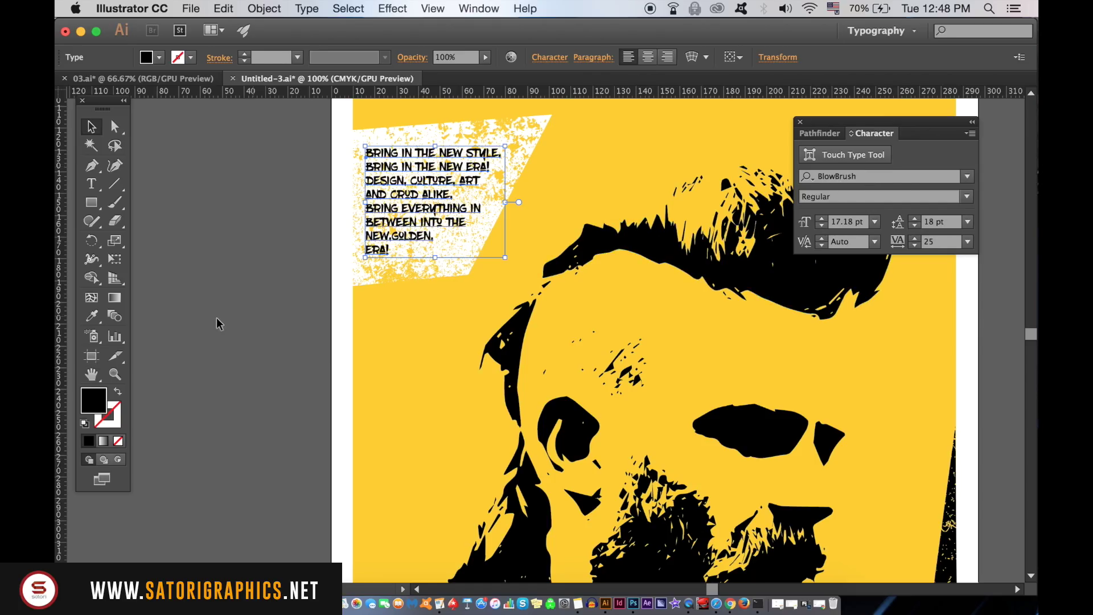
click(225, 330)
scroll(234, 225, down, 5)
scroll(244, 341, down, 5)
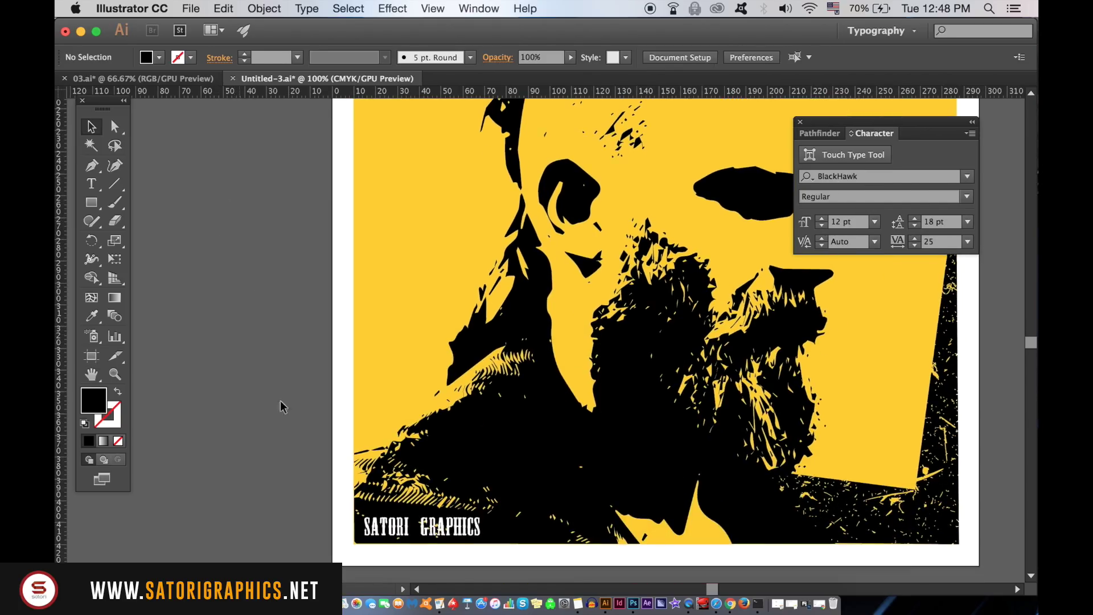
click(438, 534)
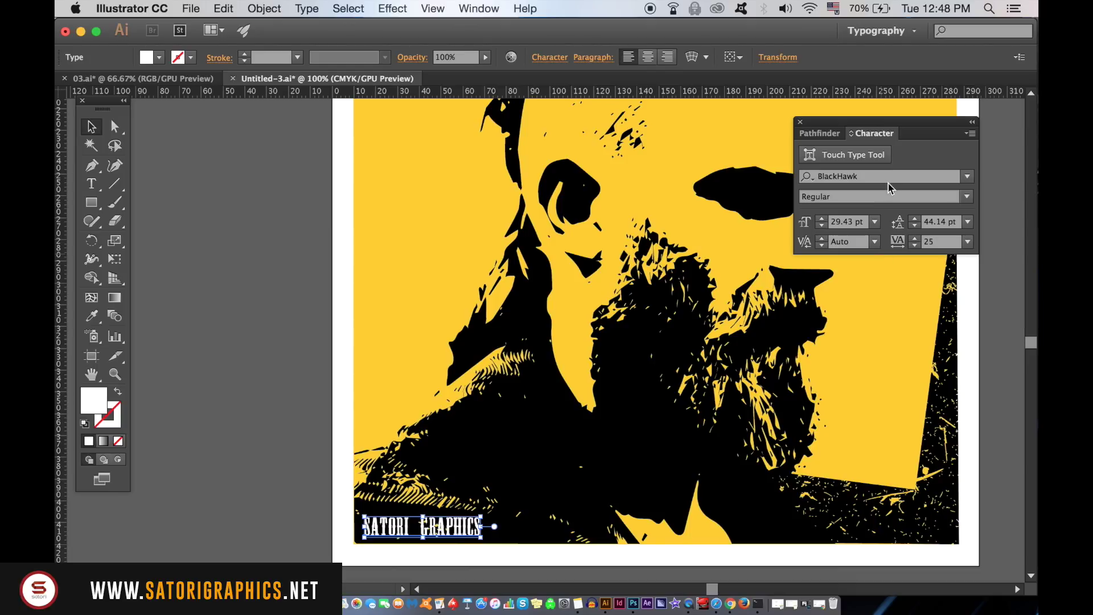
click(291, 246)
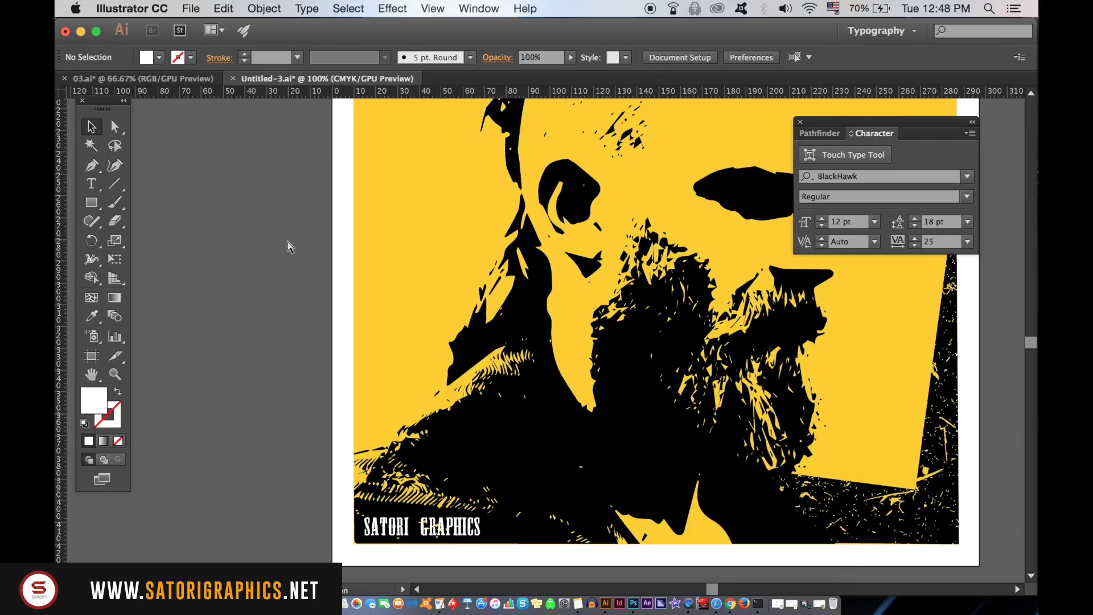
key(ctrl+minus)
key(ctrl+minus)
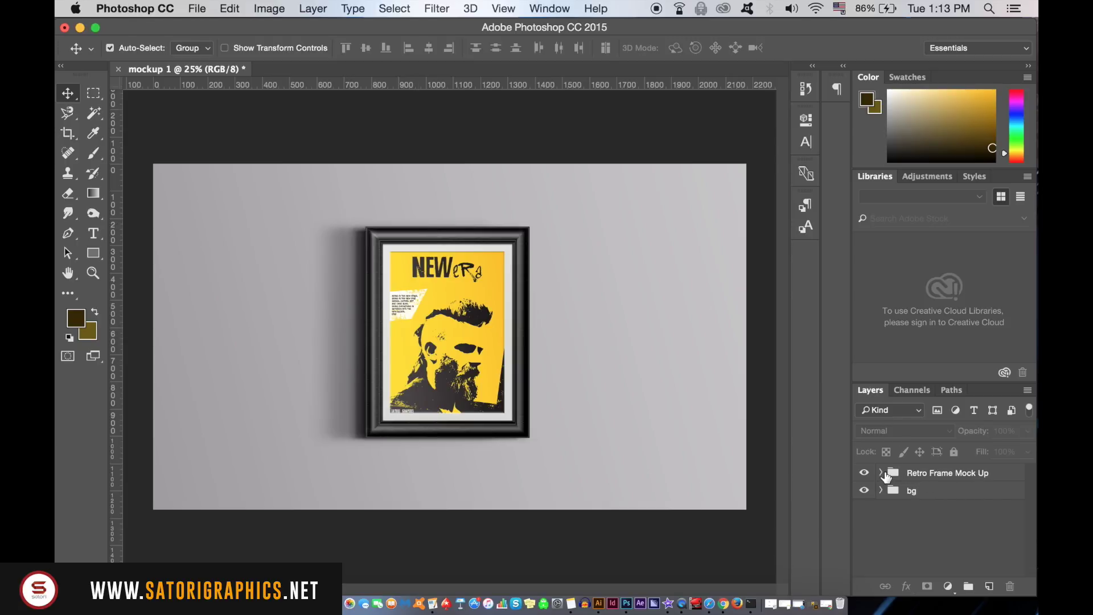
Expand the Retro Frame Mock Up group and open the PUT YOUR DESIGN HERE smart object
click(882, 473)
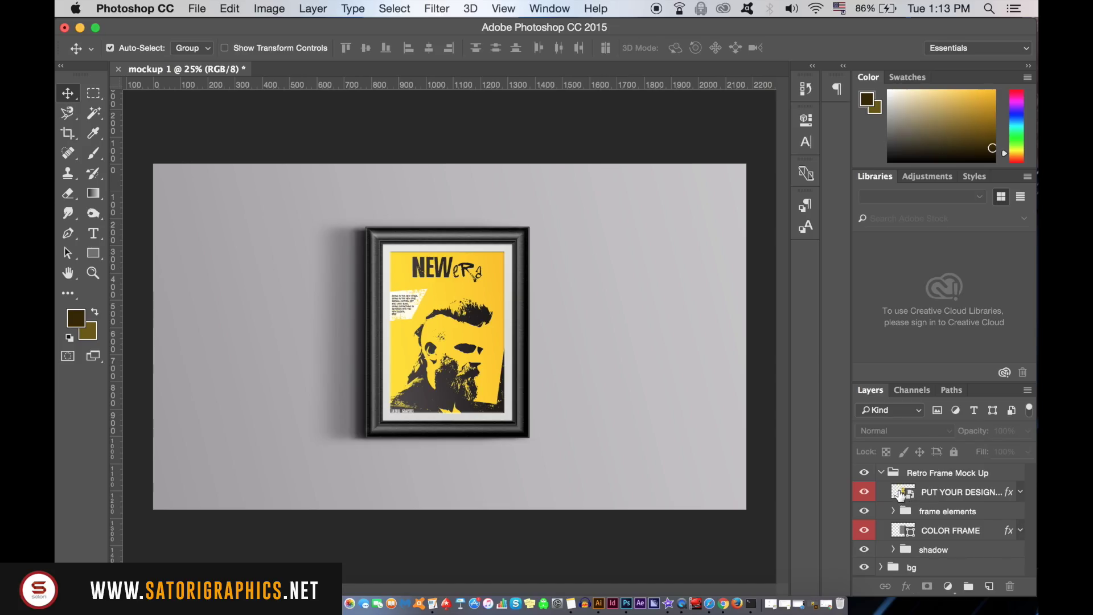
double_click(899, 493)
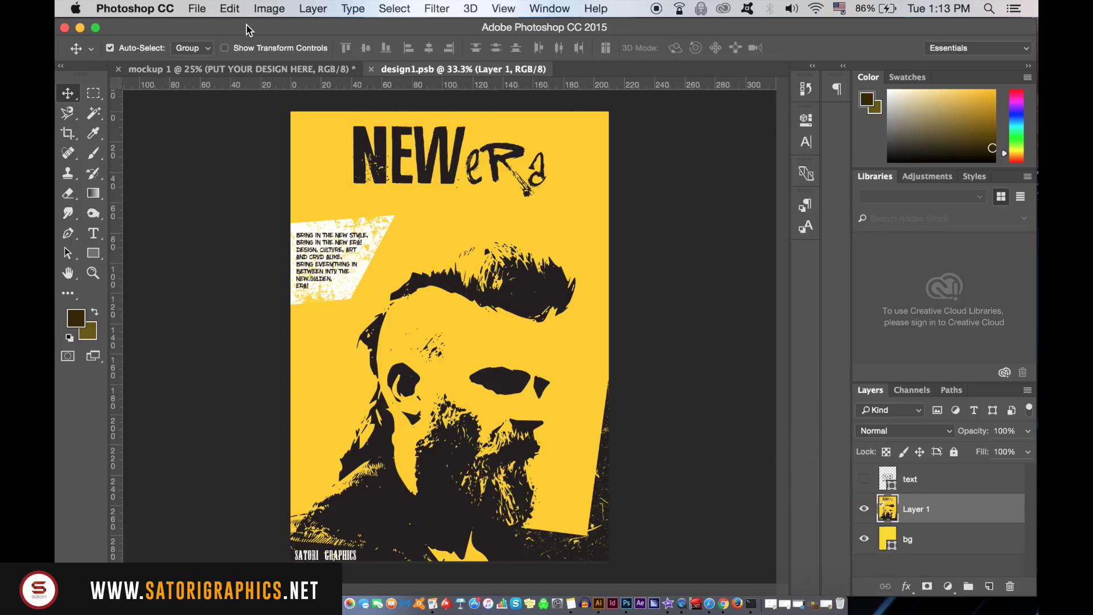
Save the poster via Save As as design1.psb, replacing the file and accepting Photoshop format options
click(197, 8)
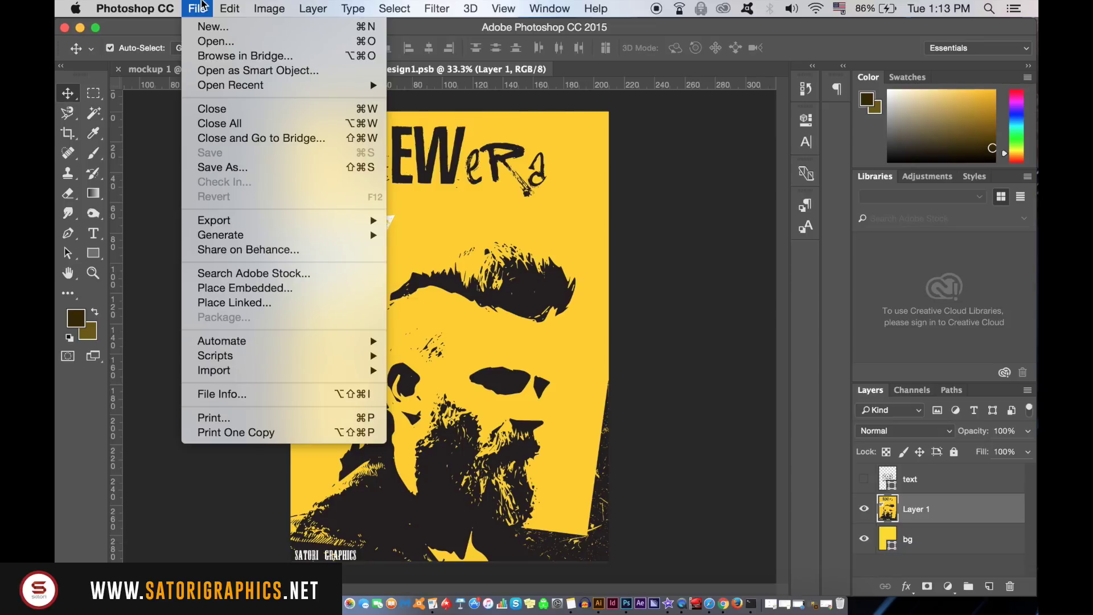
click(259, 167)
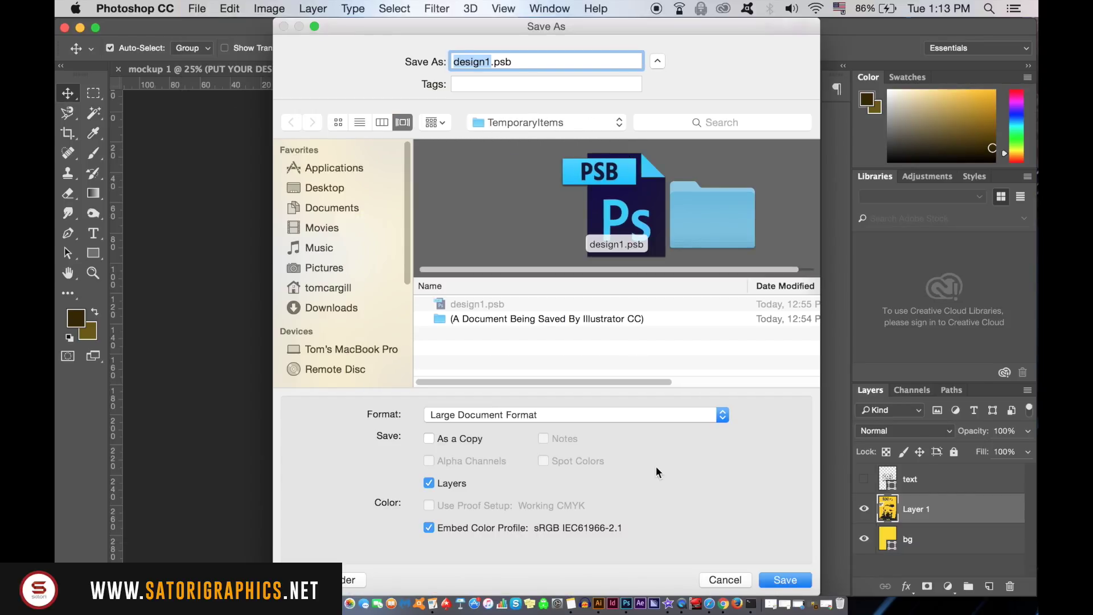
click(785, 580)
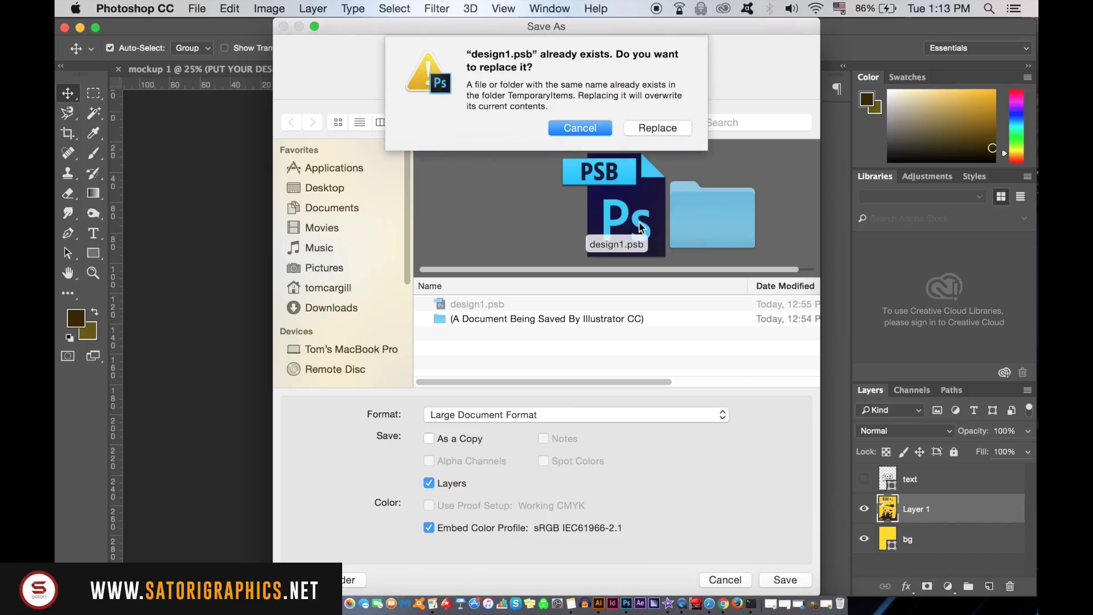
click(663, 129)
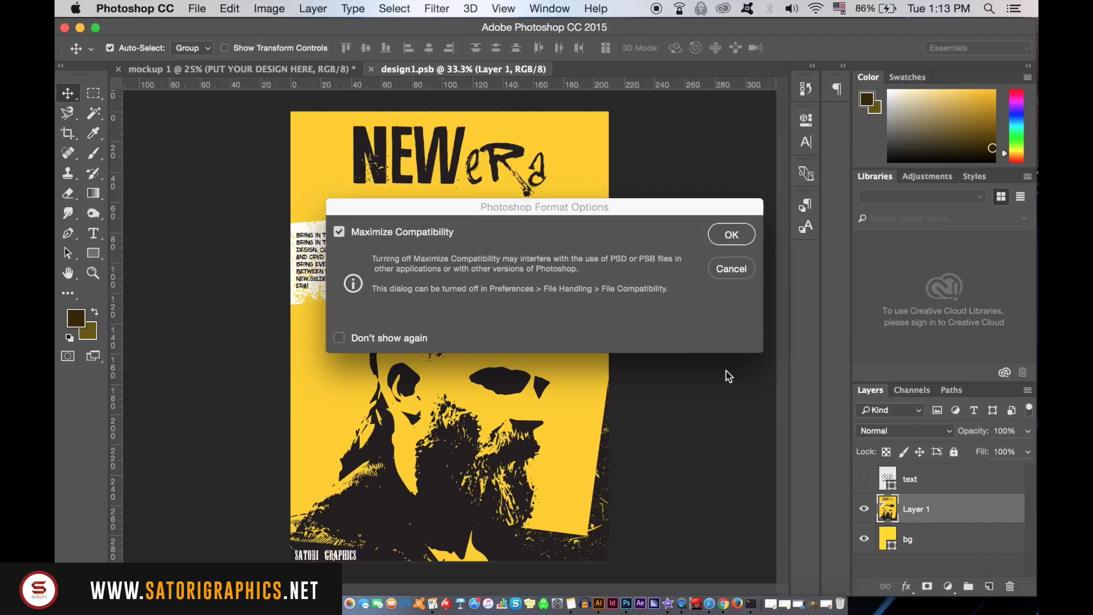
click(734, 239)
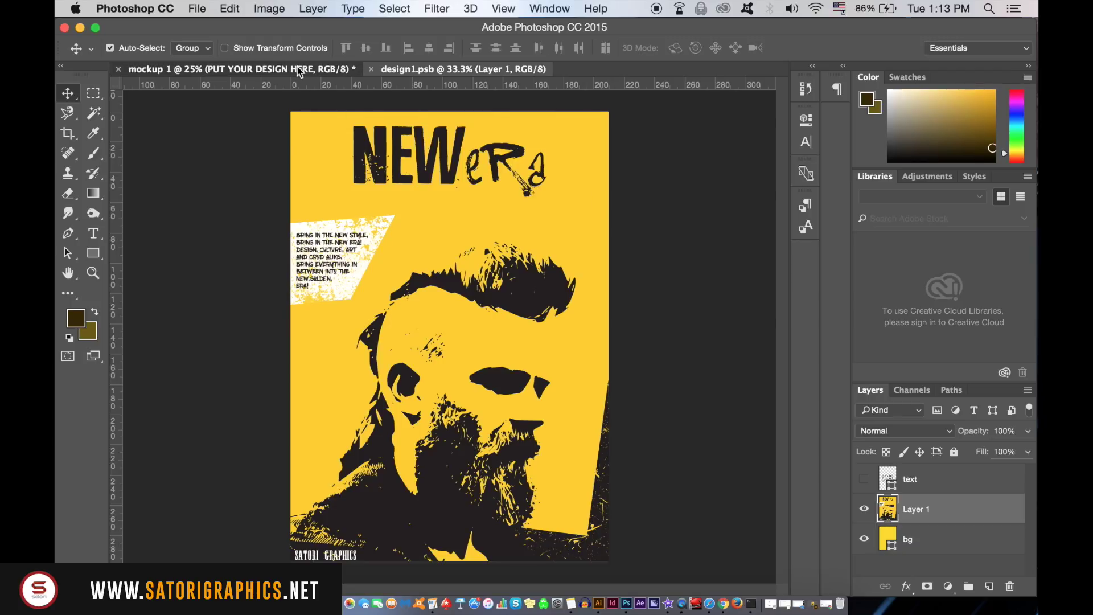
Switch back to the mockup 1 document to view the framed poster
key(ctrl+Tab)
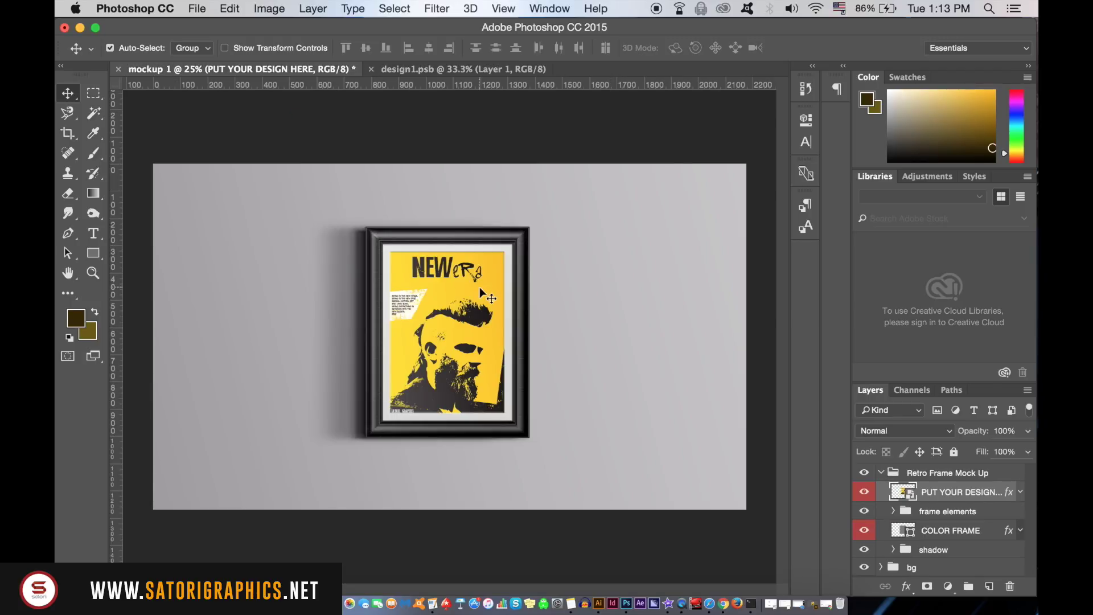